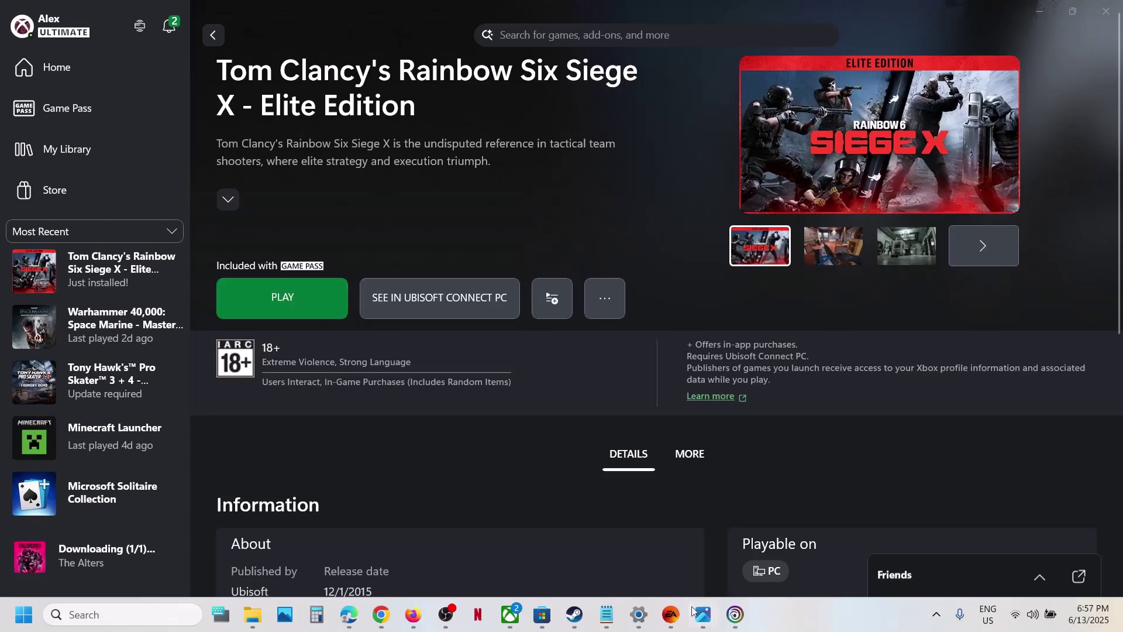
Quit Ubisoft Connect completely from its tray icon in the hidden icons area.
left_click(937, 621)
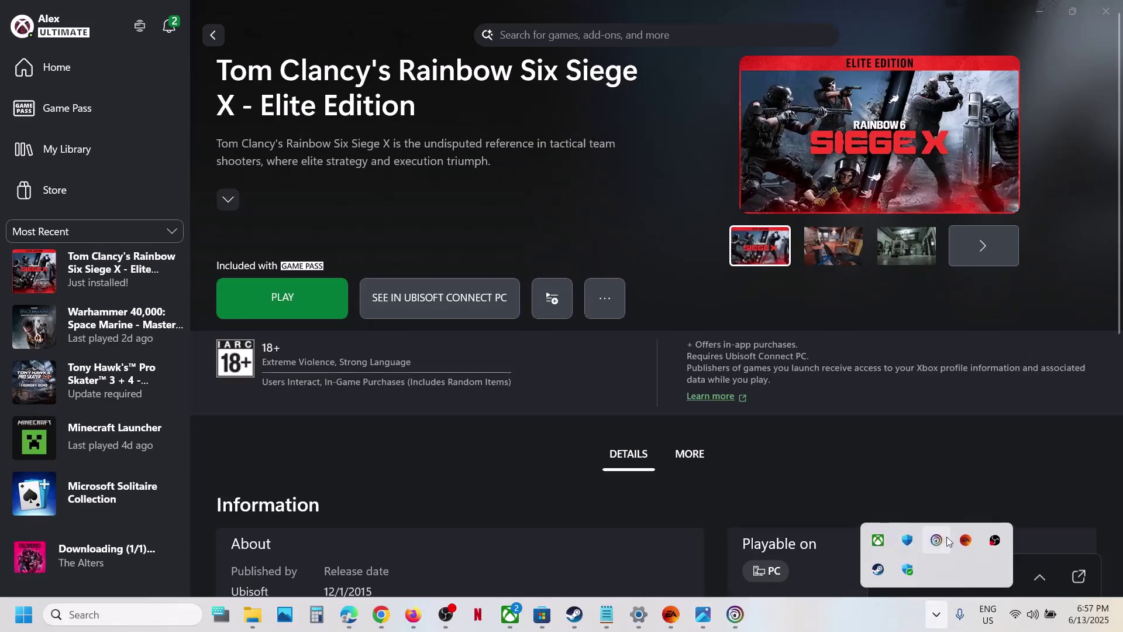
left_click(937, 542)
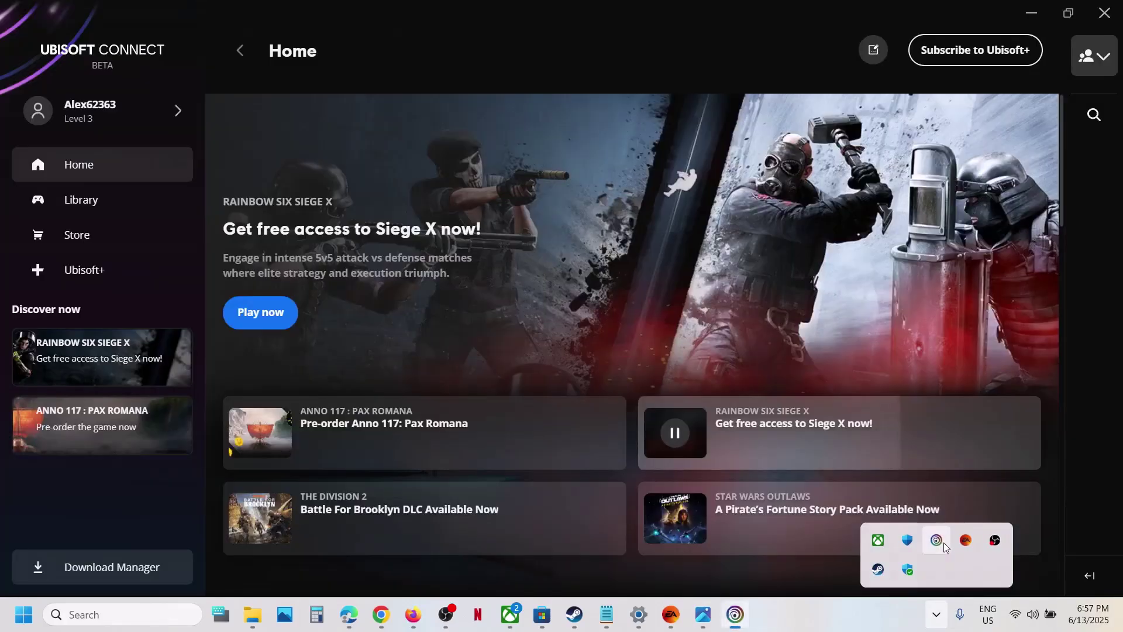
left_click(936, 621)
left_click(937, 621)
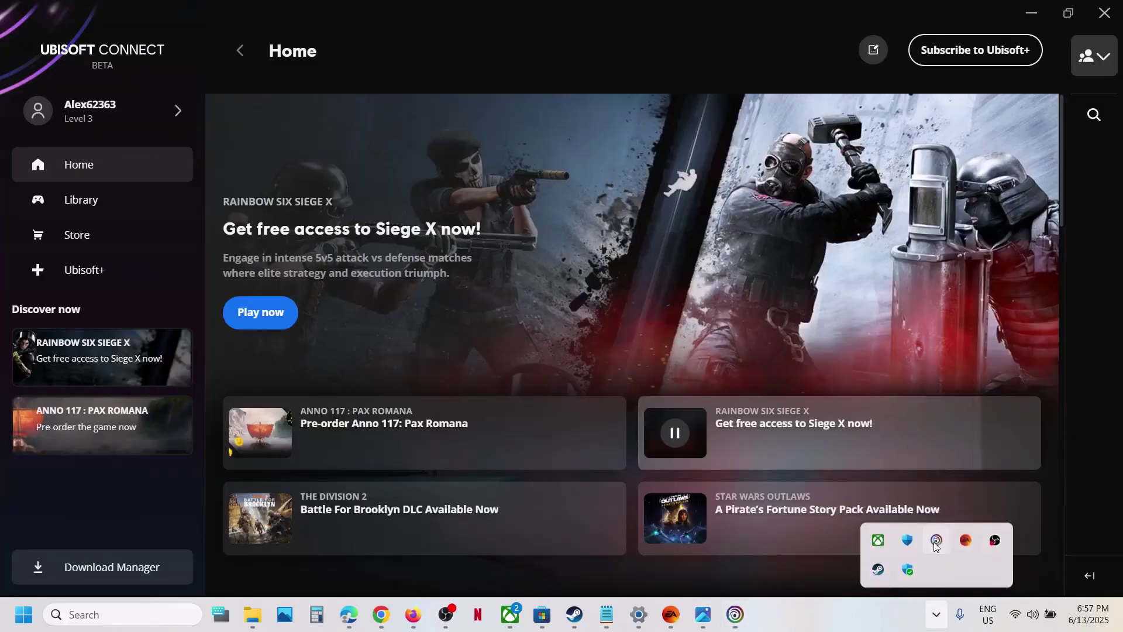
right_click(937, 541)
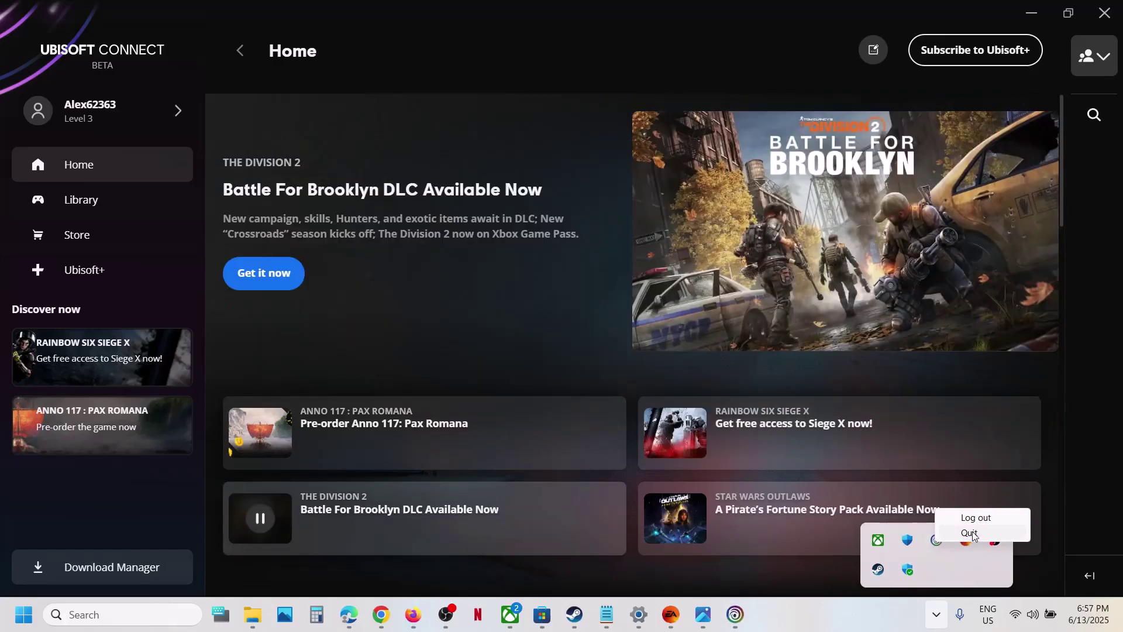
left_click(971, 534)
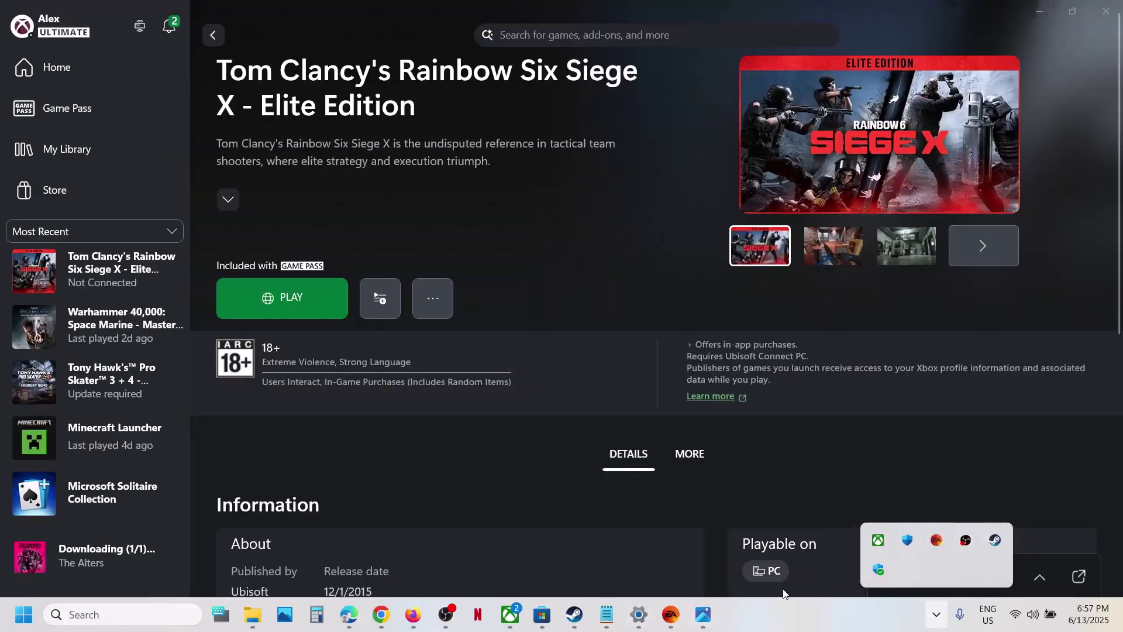
Sign out of the Xbox app and sign back in with the second Microsoft account.
left_click(792, 612)
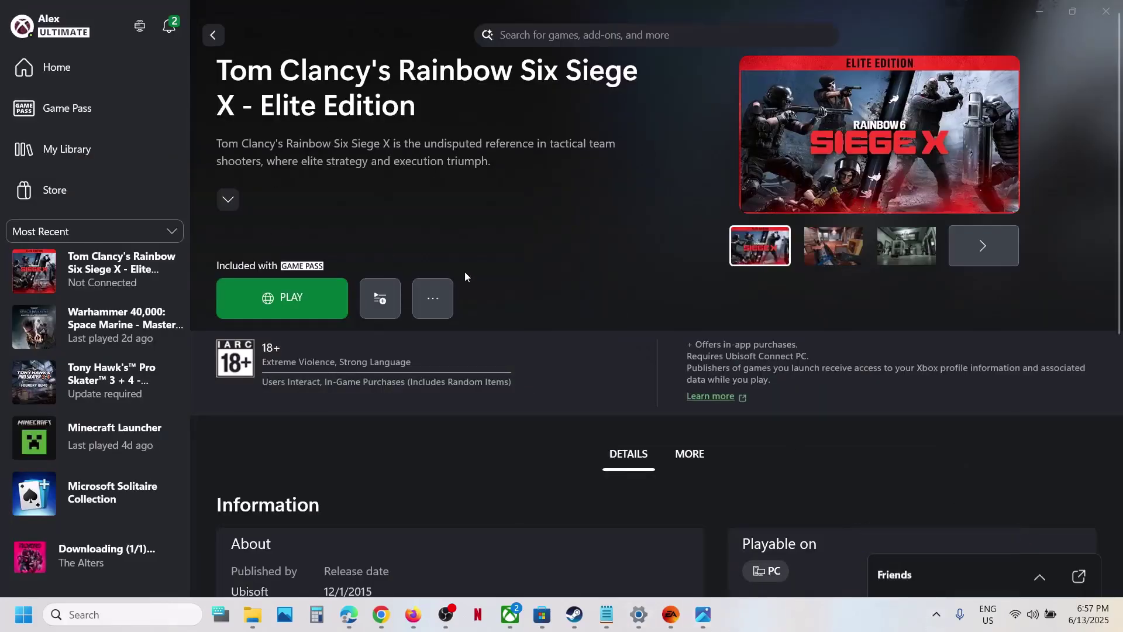
left_click(69, 33)
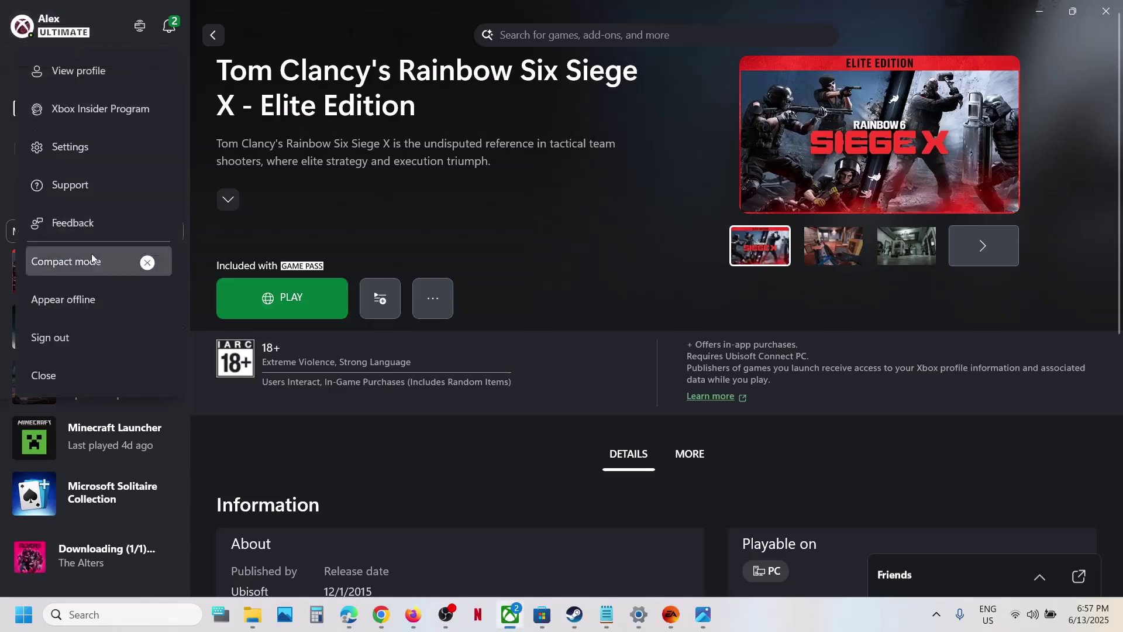
left_click(65, 337)
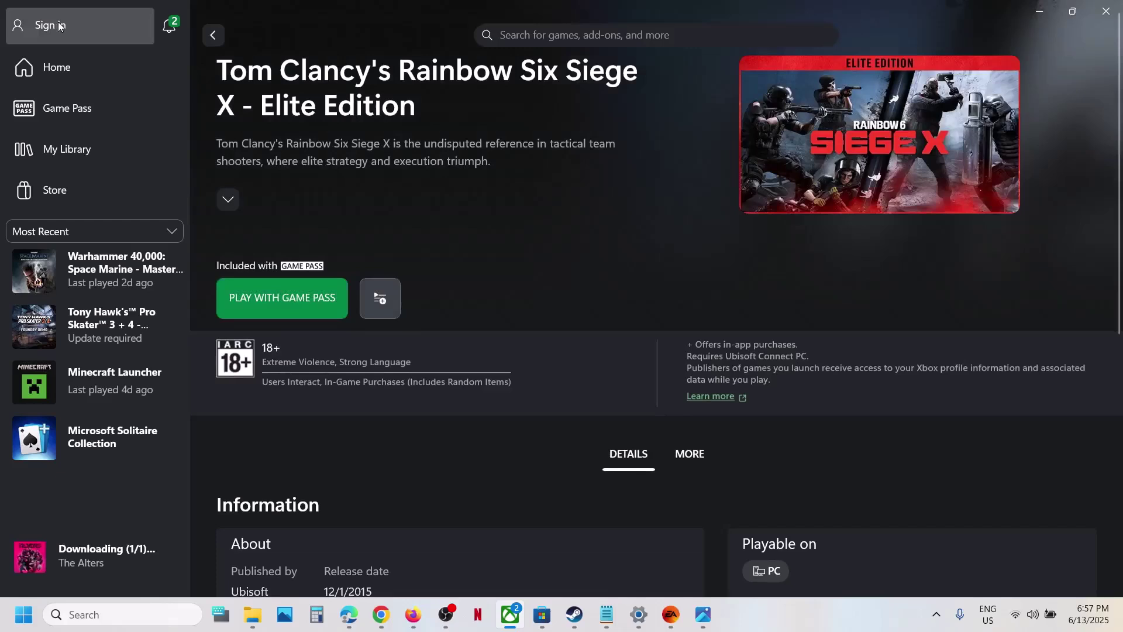
left_click(58, 25)
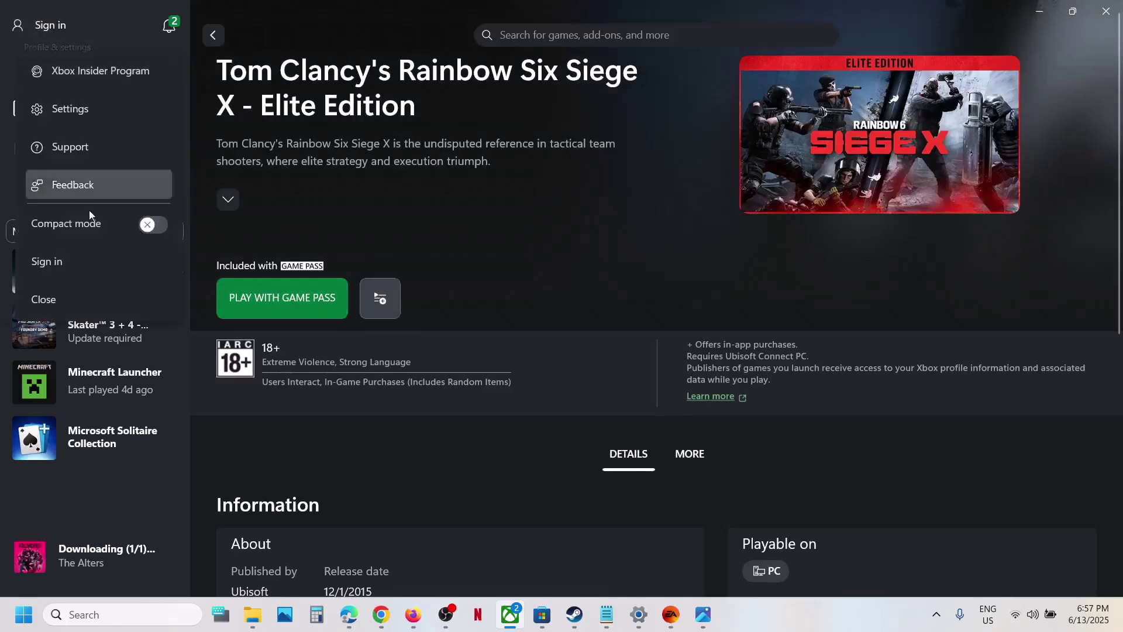
left_click(69, 257)
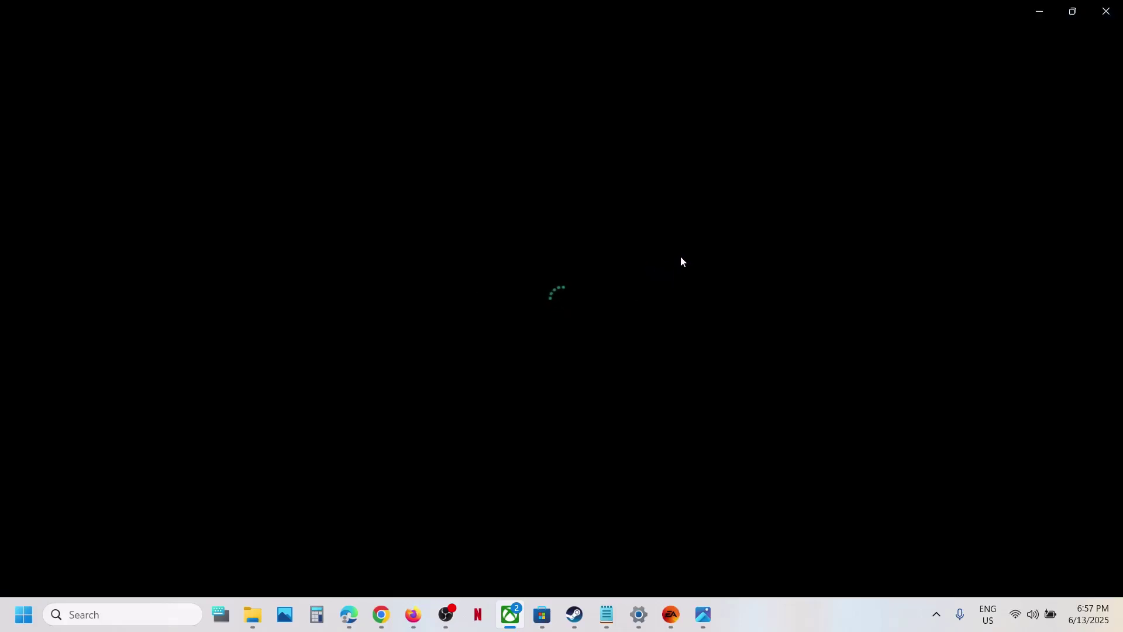
left_click(444, 259)
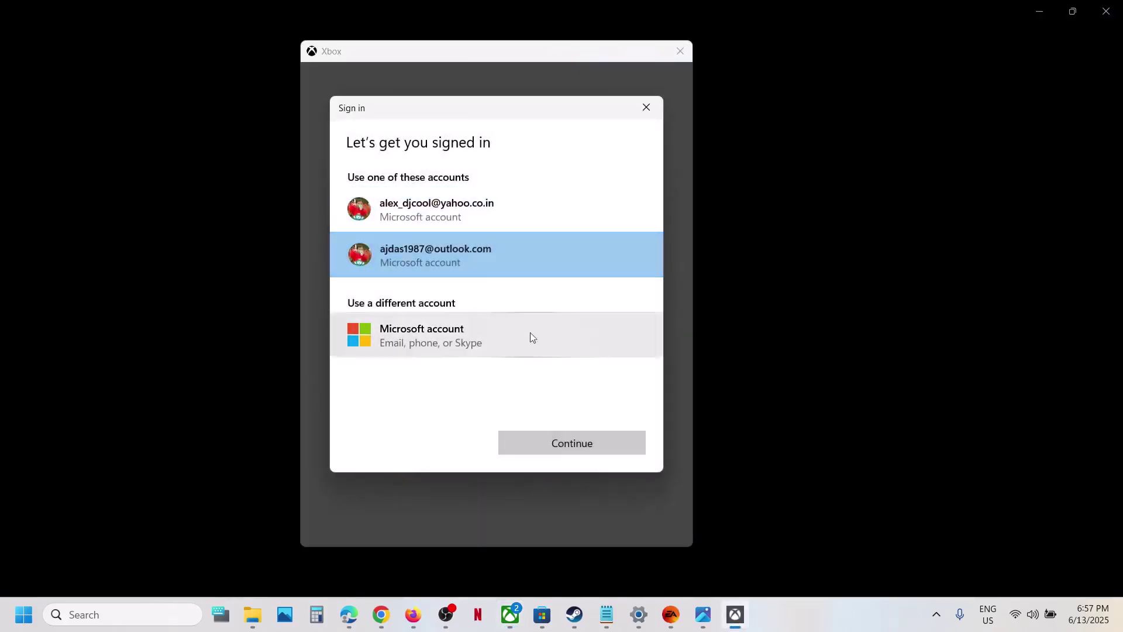
left_click(561, 443)
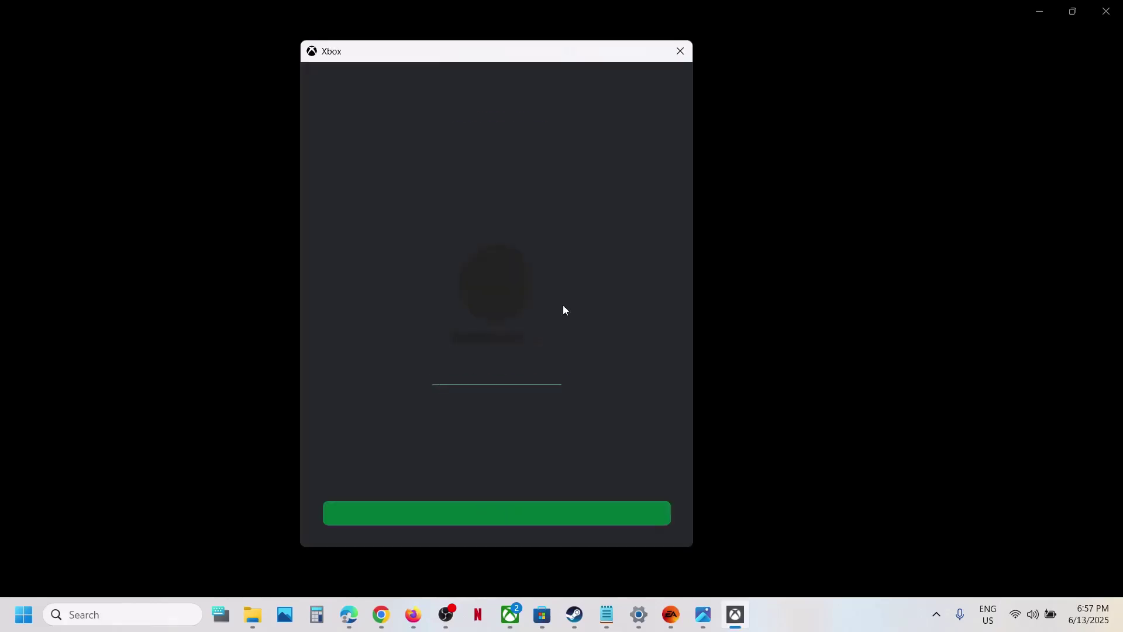
left_click(501, 515)
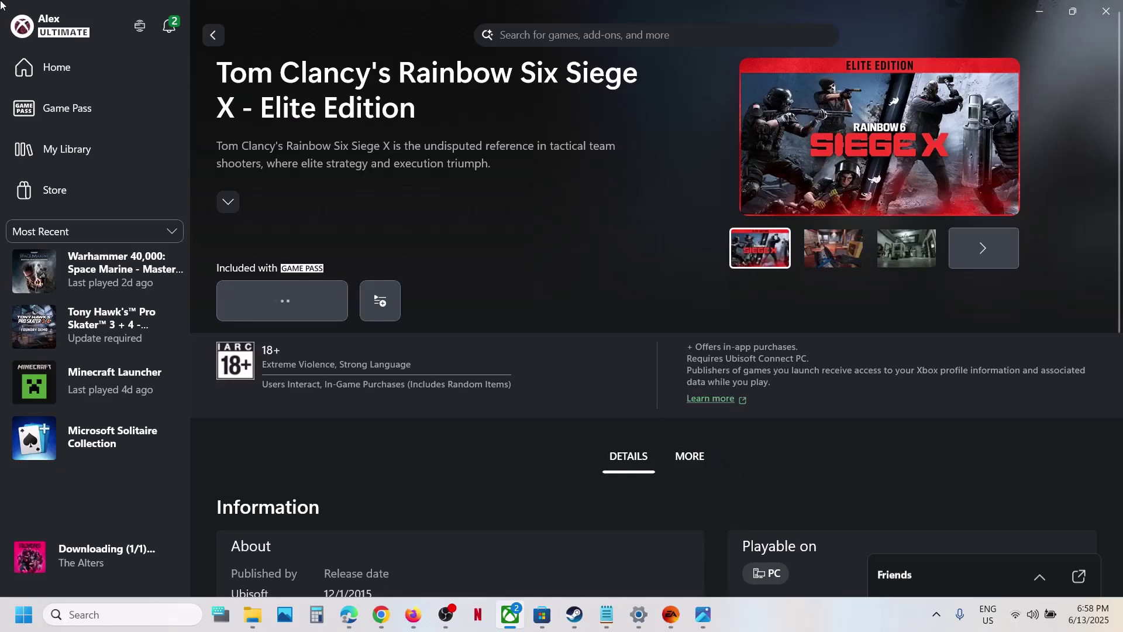
Launch Siege X with PLAY and approve the Ubisoft Connect Service and BattlEye Launcher prompts.
left_click(61, 36)
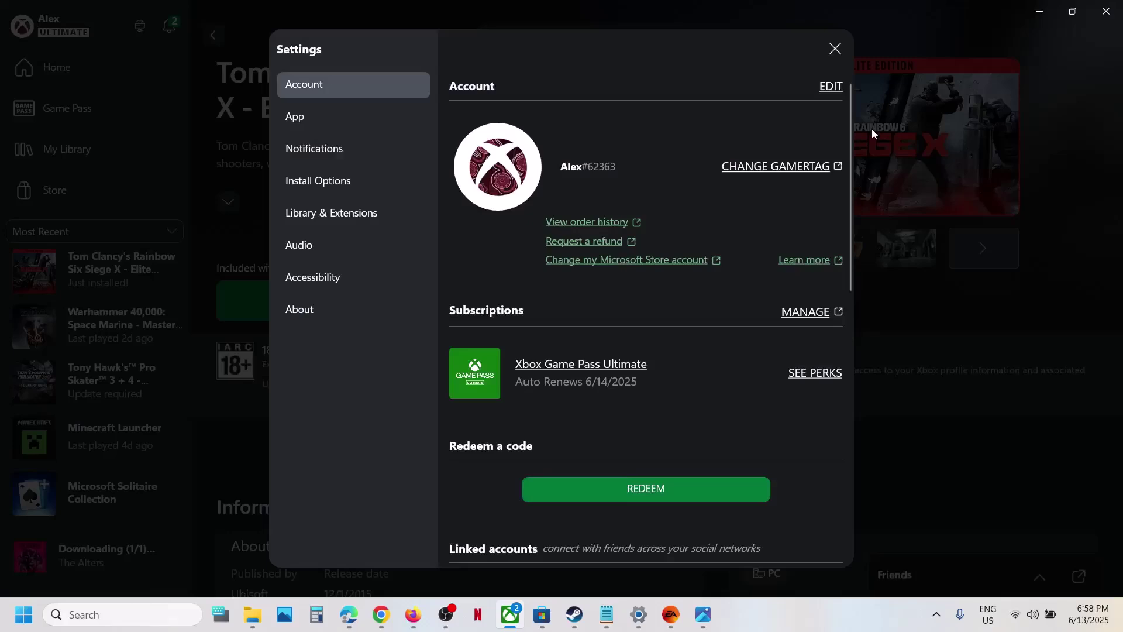
left_click(835, 48)
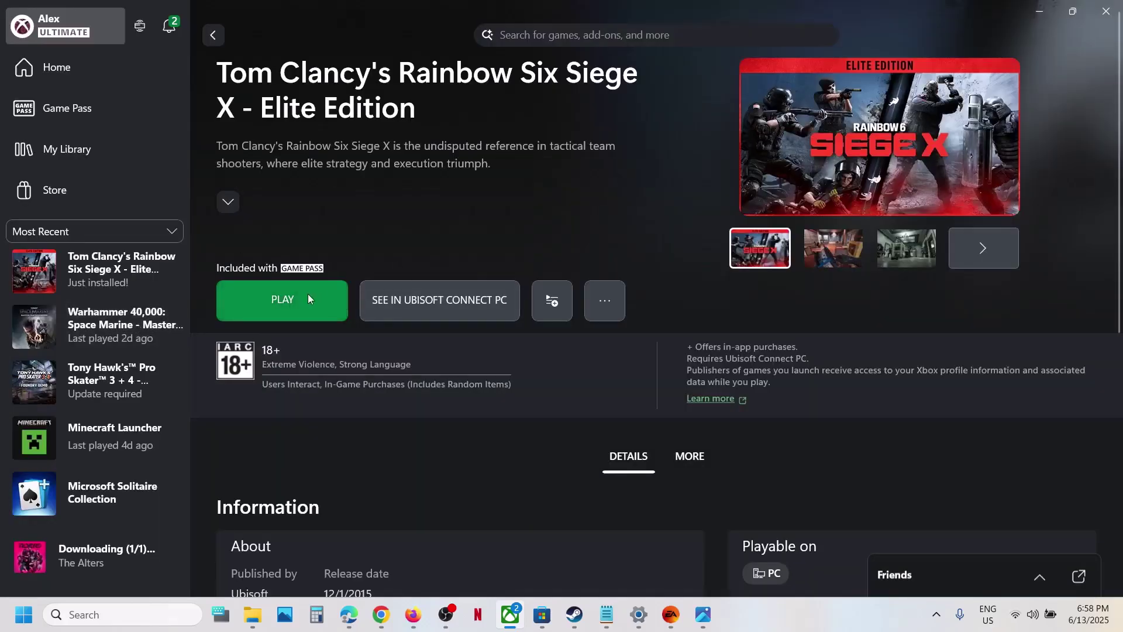
left_click(290, 302)
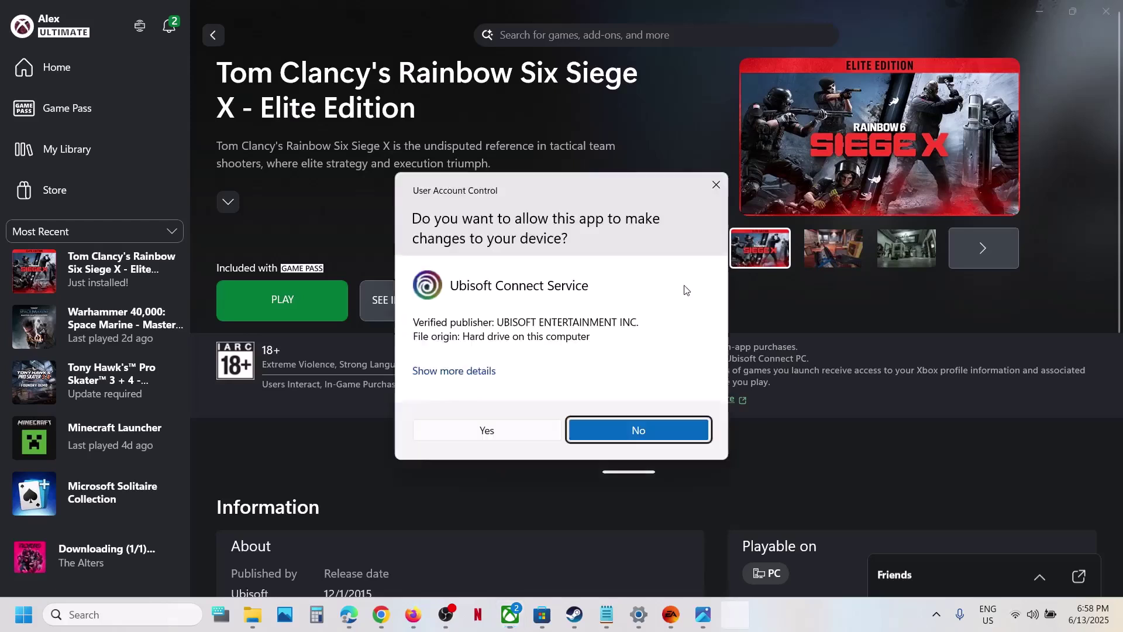
left_click(504, 433)
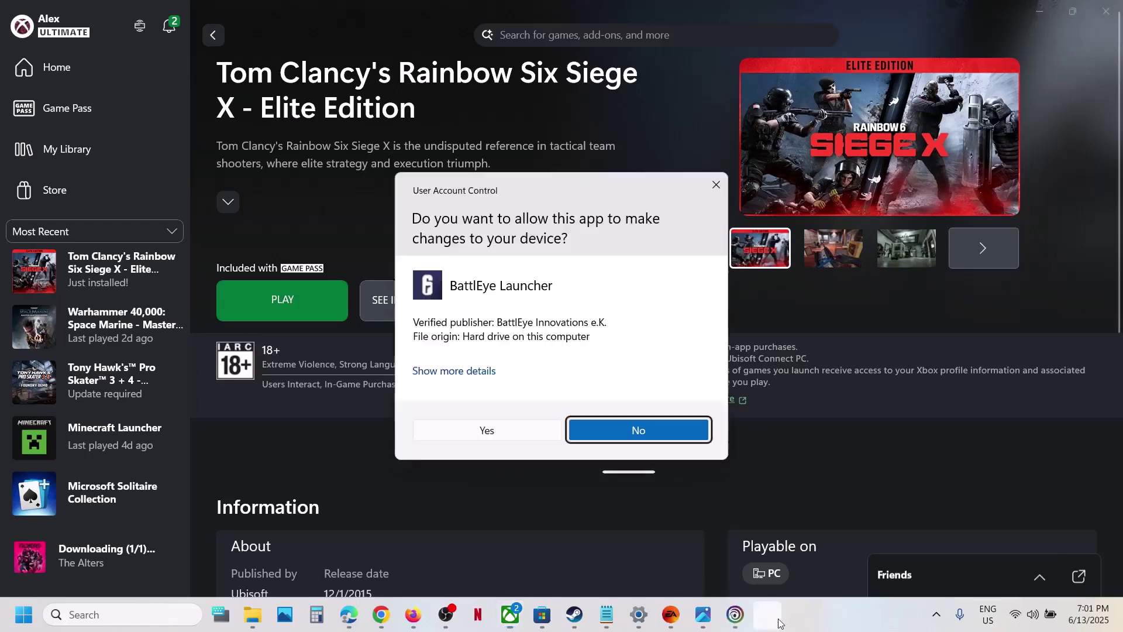
left_click(462, 429)
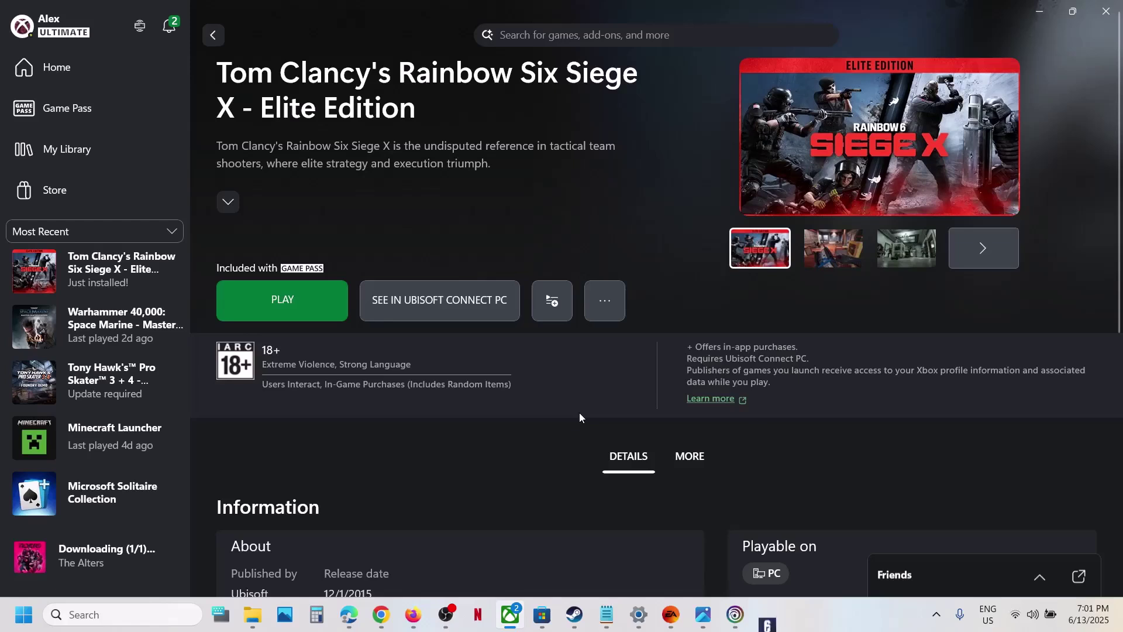
left_click(768, 616)
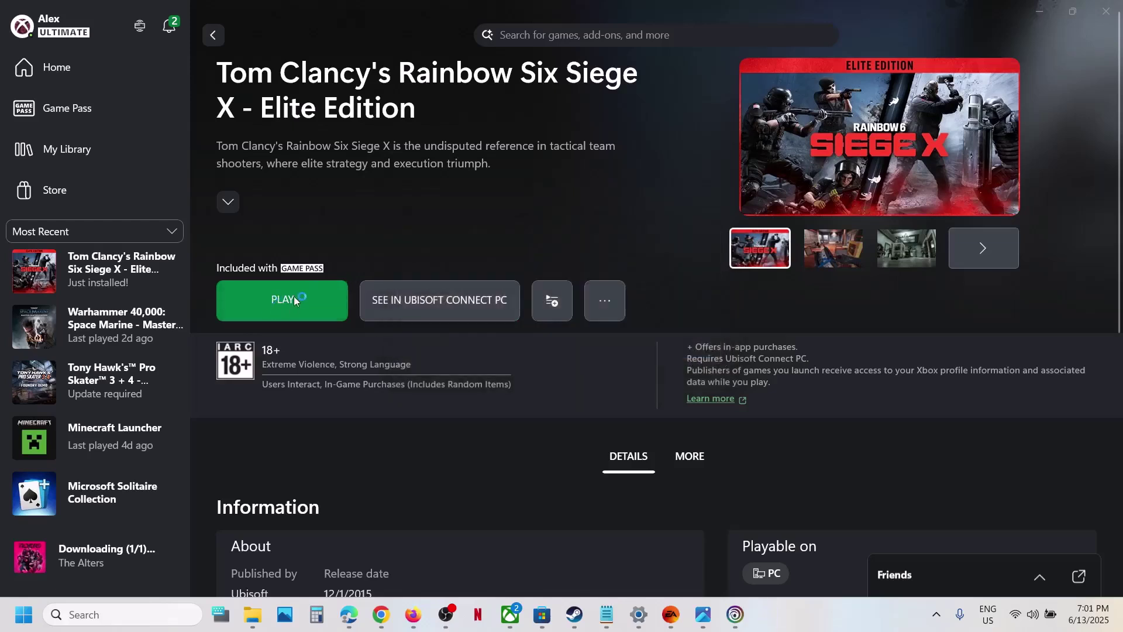
Bring up the Ubisoft Connect Library from the tray, then minimize the window.
left_click(938, 614)
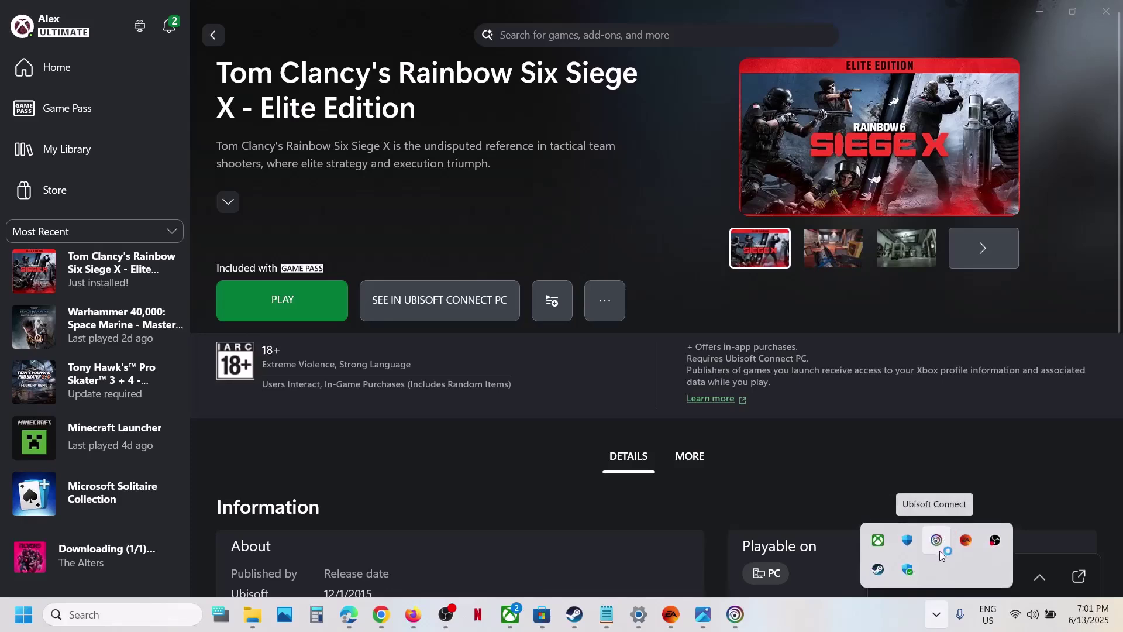
left_click(937, 540)
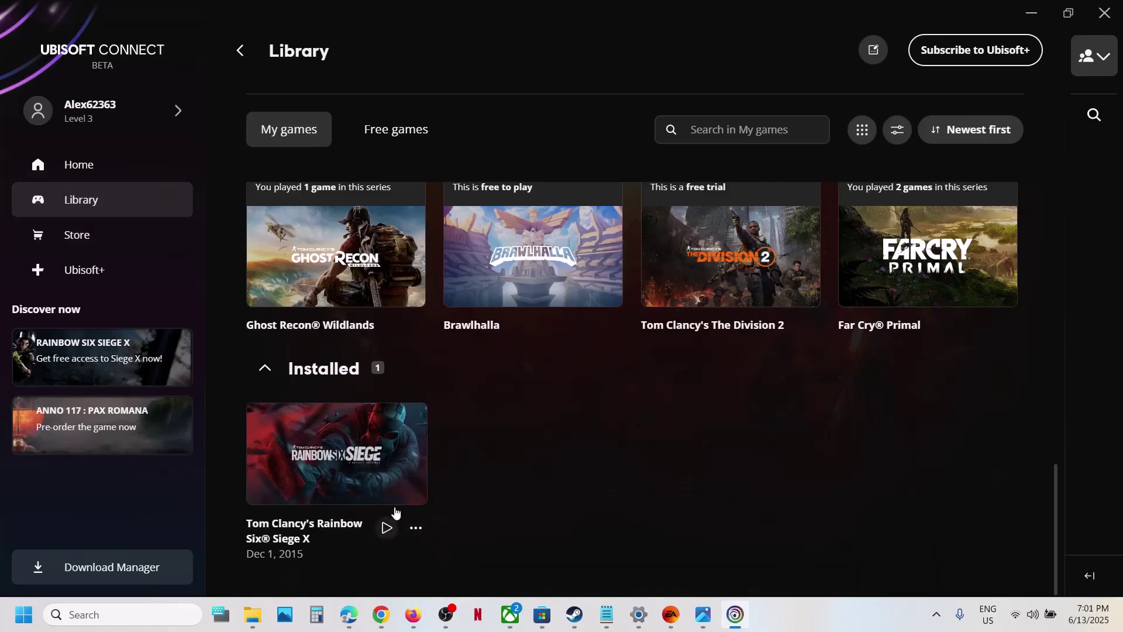
left_click(1038, 16)
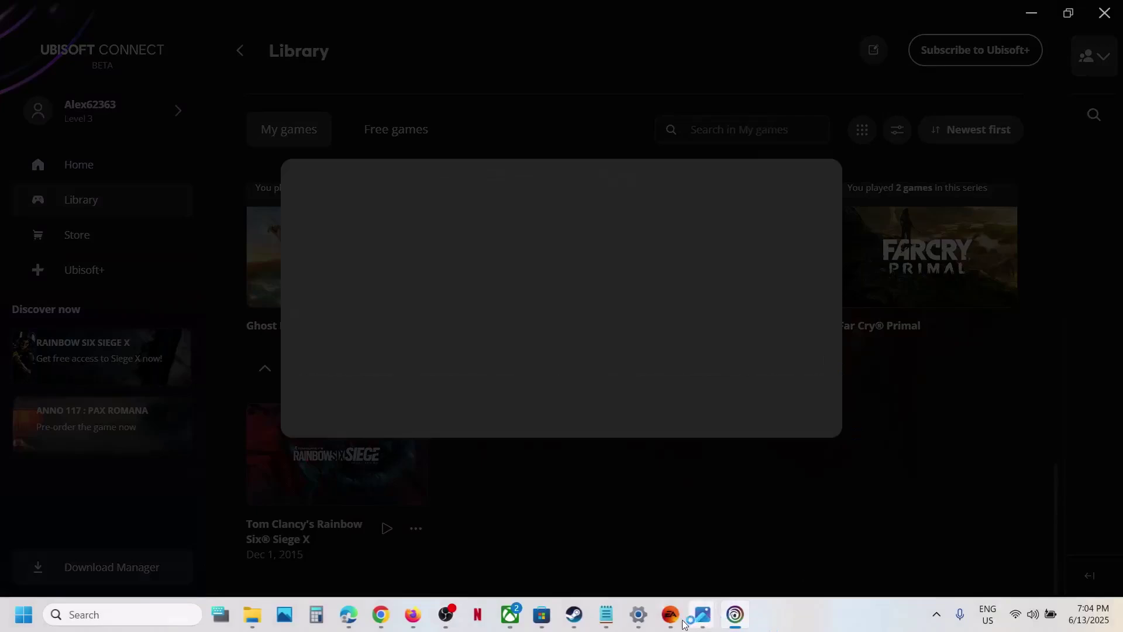
Open Siege X's installation folder in File Explorer via Manage > Files > BROWSE.
left_click(510, 614)
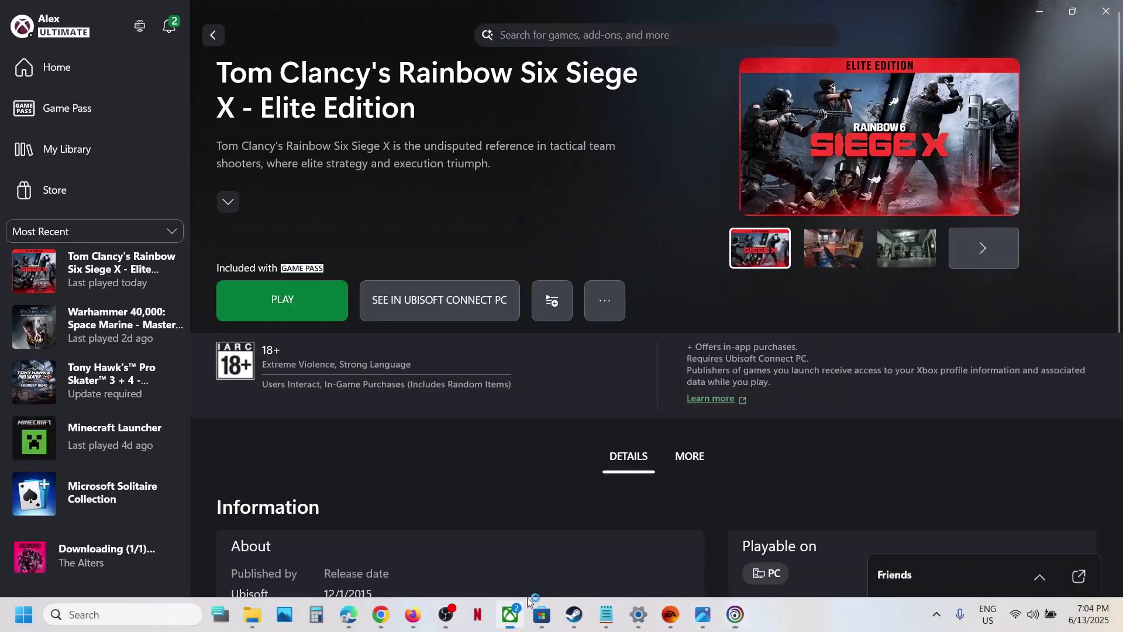
right_click(115, 274)
left_click(213, 445)
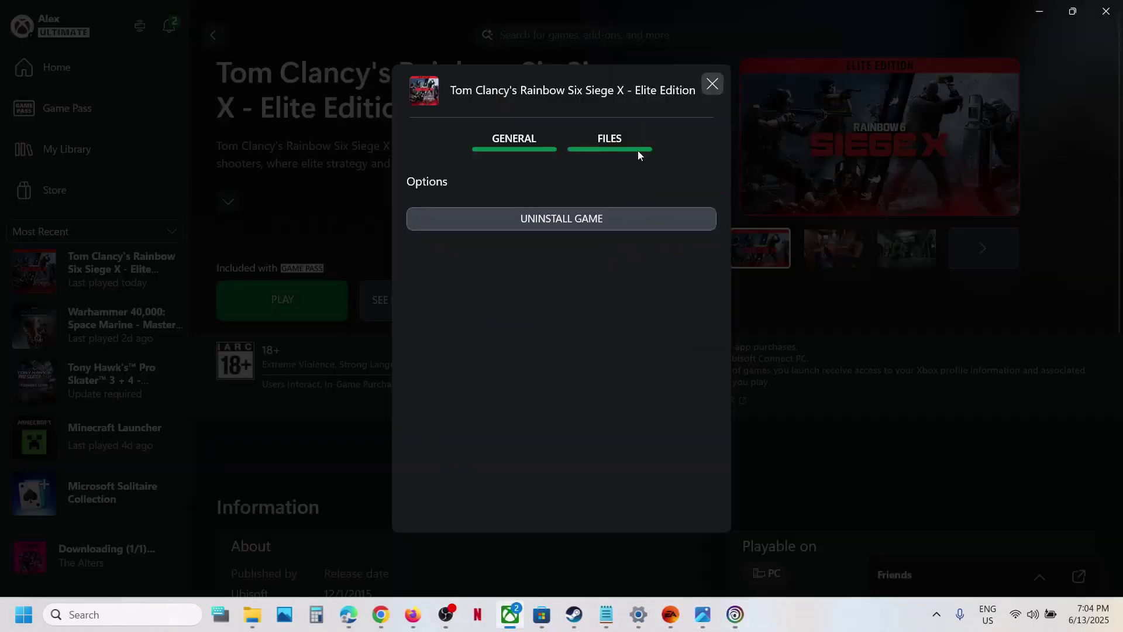
left_click(613, 139)
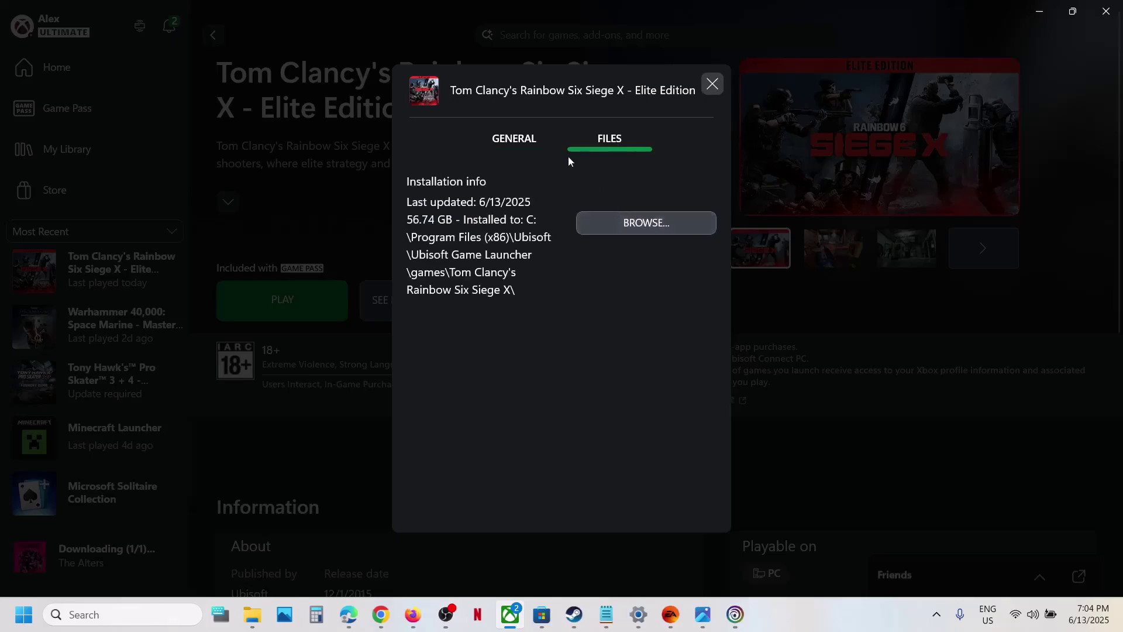
left_click(540, 144)
left_click(598, 142)
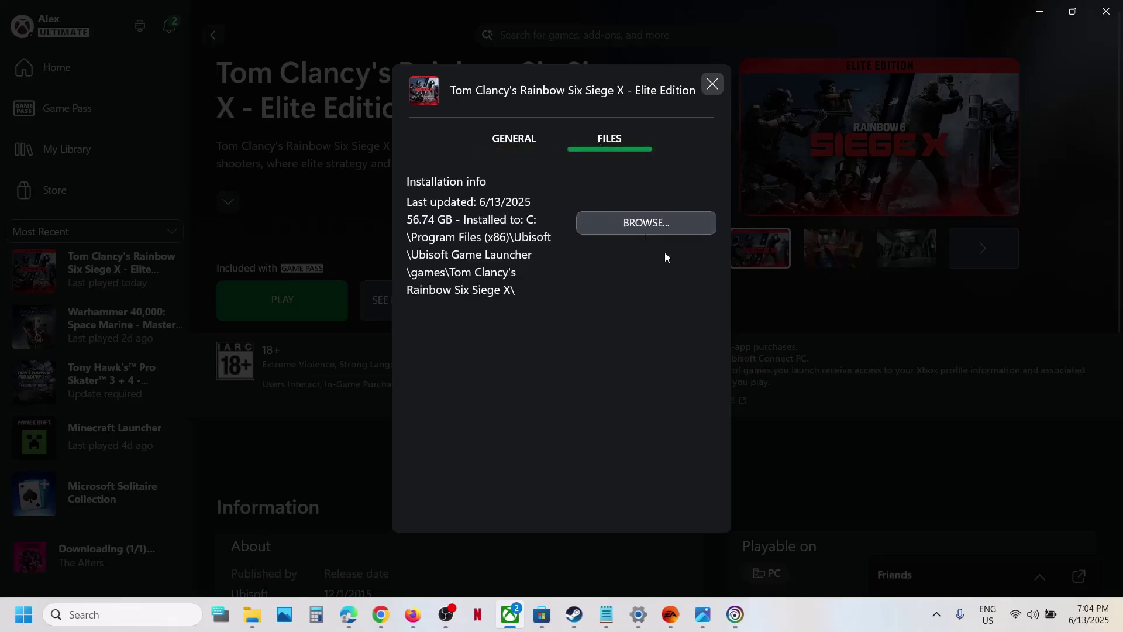
left_click(617, 222)
Scroll down the folder and select the RainbowSix application file.
scroll(273, 461, "down", 3)
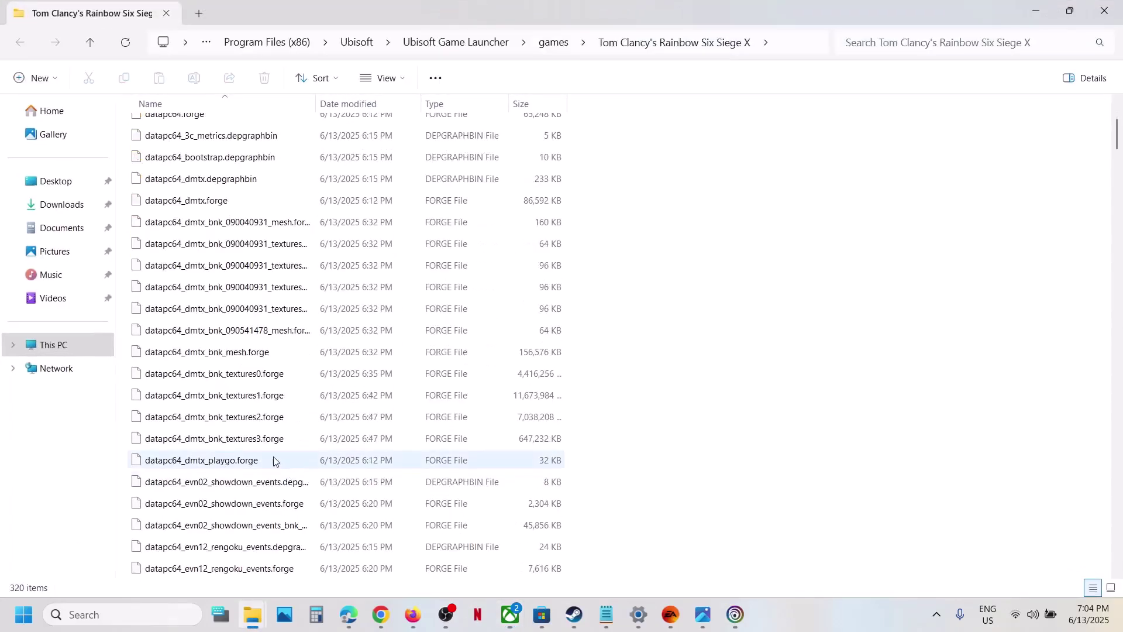
scroll(273, 461, "down", 5)
left_click_drag(1117, 157, 1118, 550)
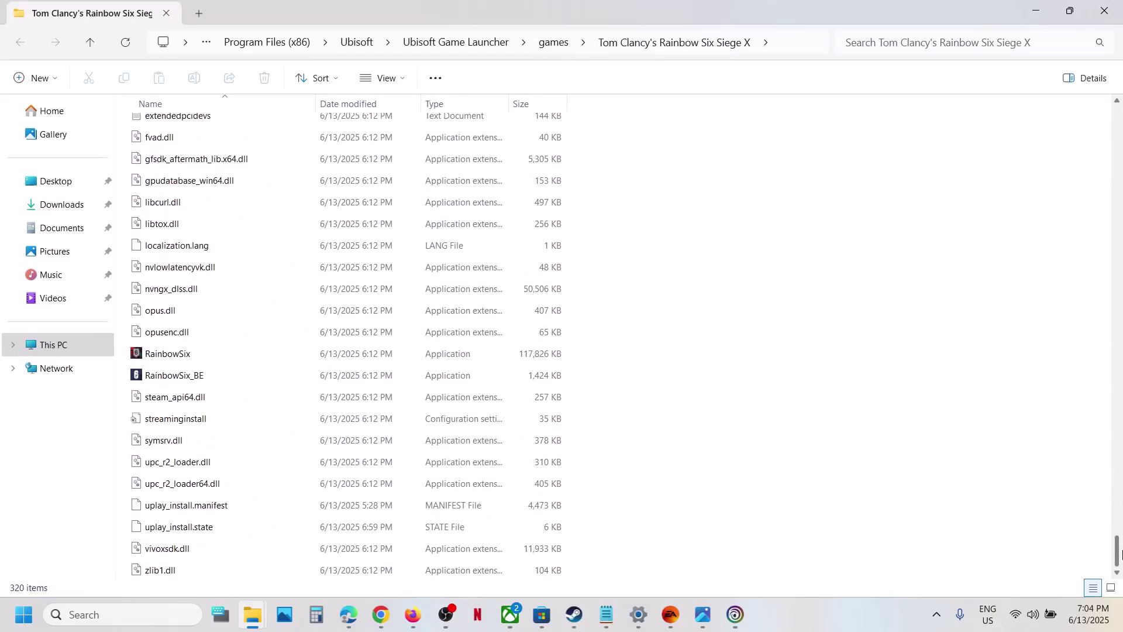
left_click(192, 355)
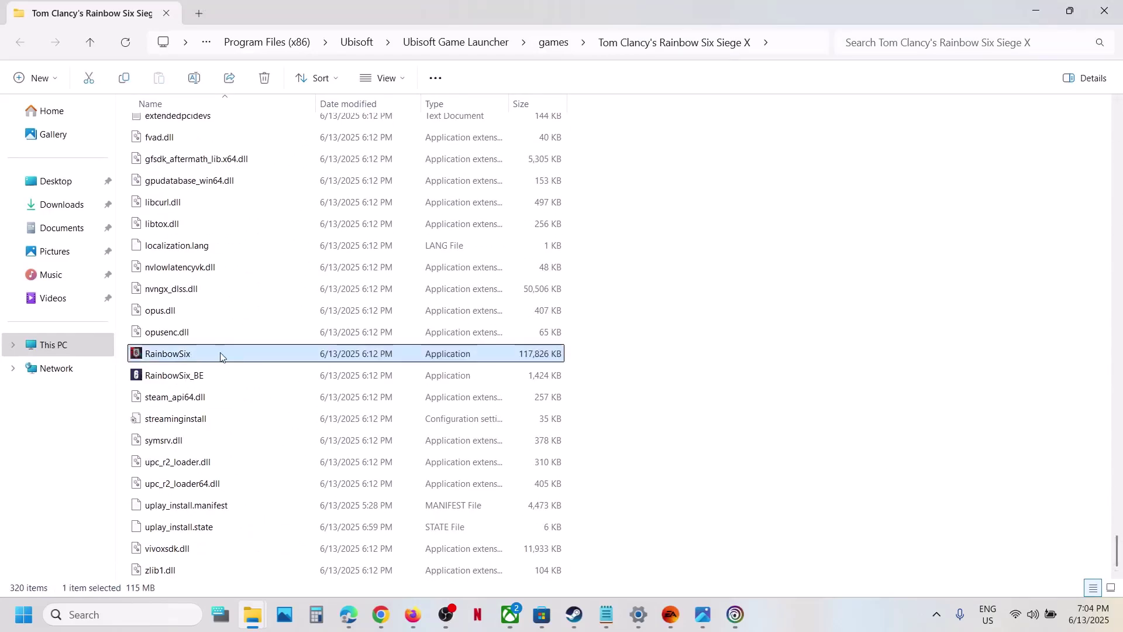
In RainbowSix's Compatibility properties, set the game to run as administrator.
right_click(186, 356)
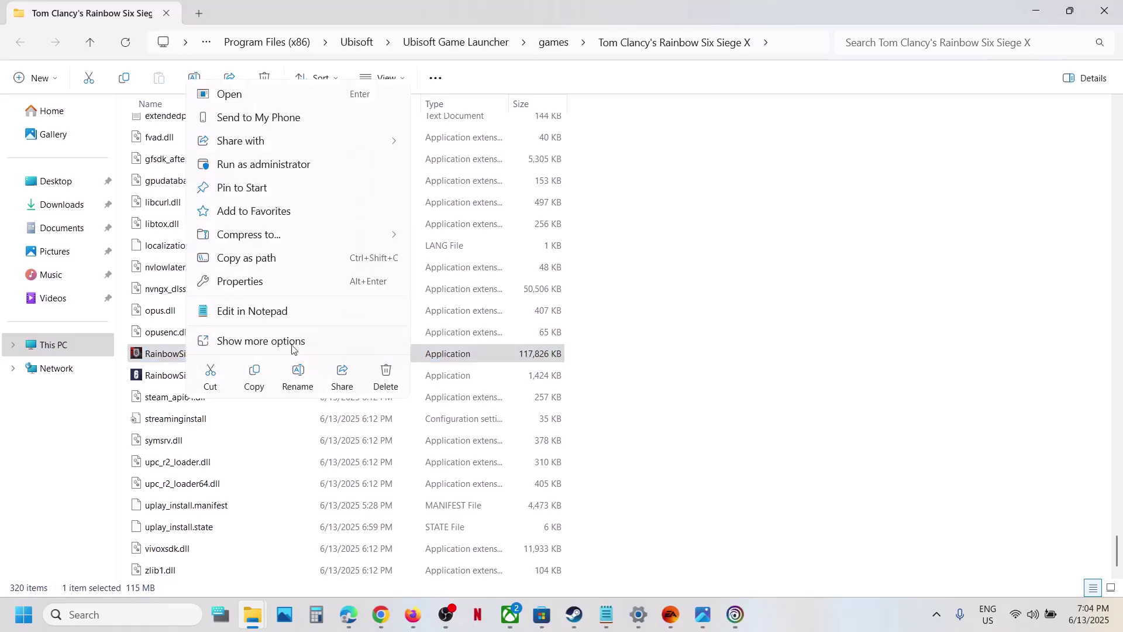
left_click(259, 288)
left_click(328, 233)
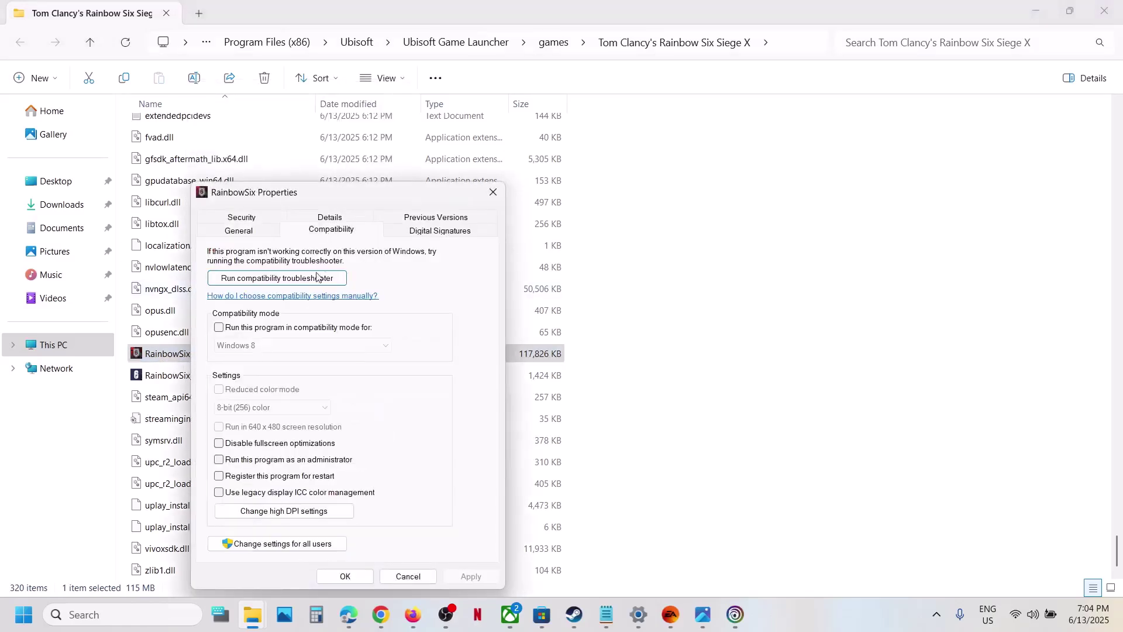
left_click(219, 461)
left_click(471, 576)
Enable Windows 7 compatibility mode and disable fullscreen optimizations, then save and close.
left_click(219, 328)
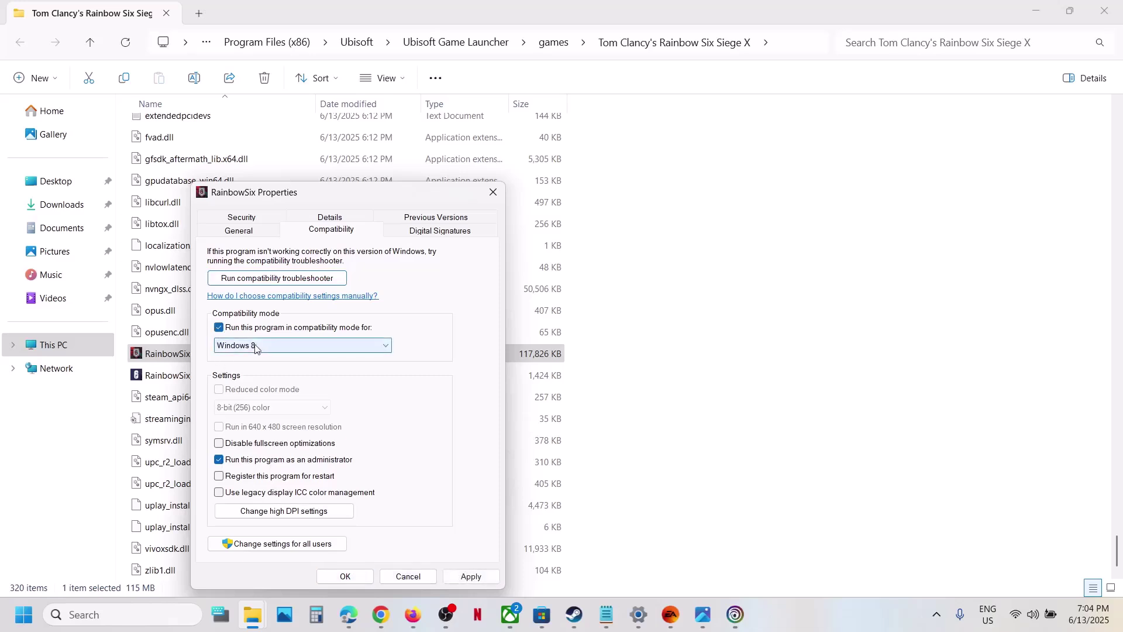
left_click(471, 576)
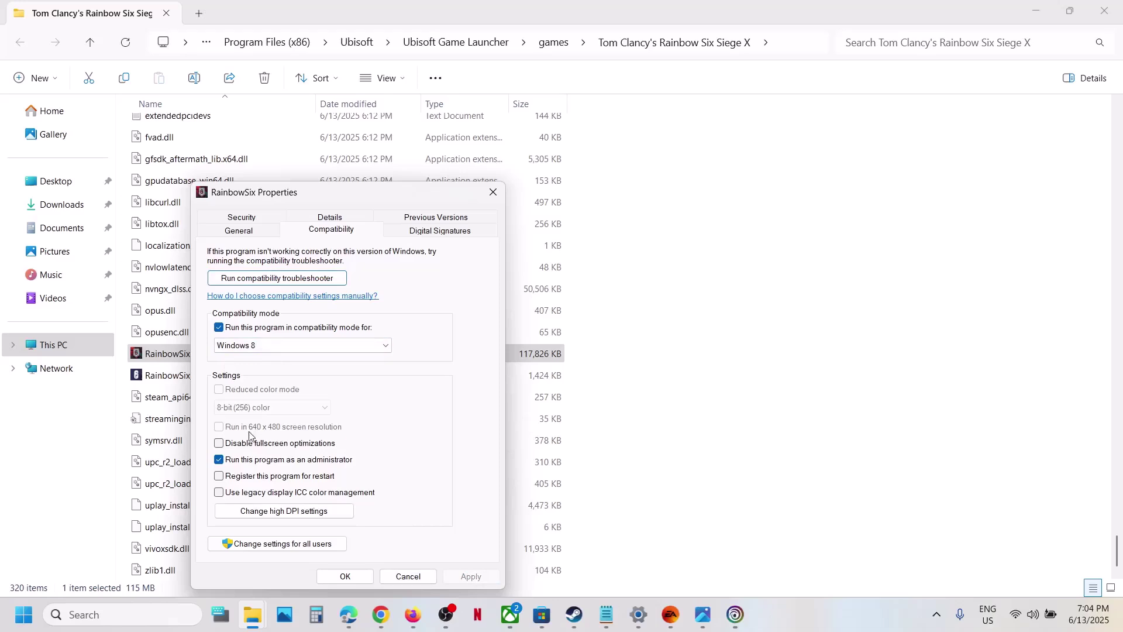
left_click(256, 347)
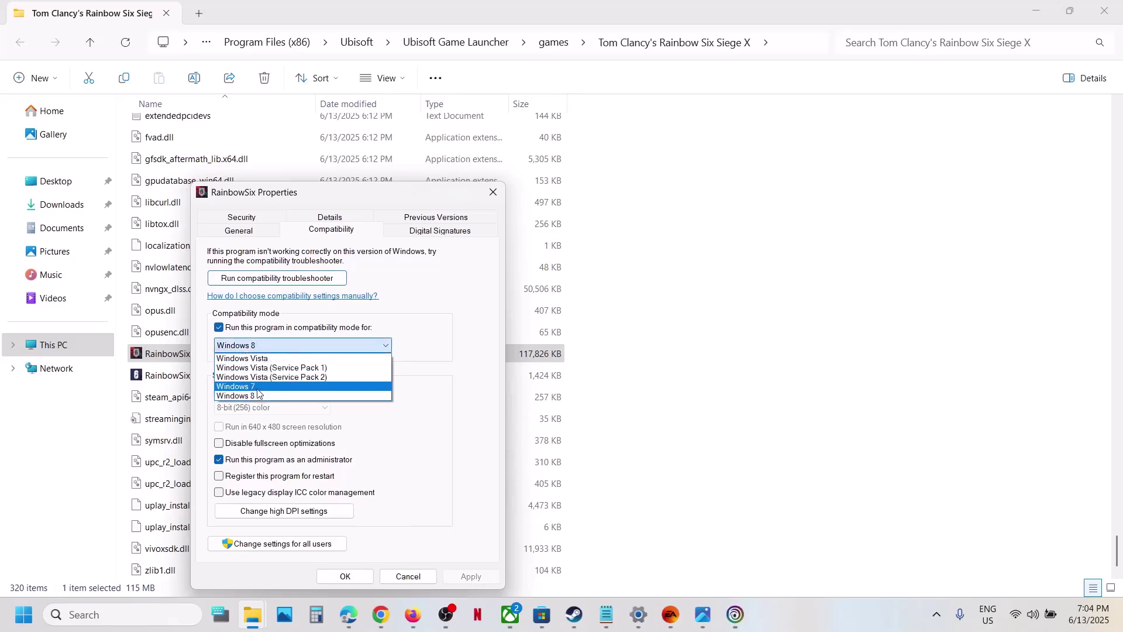
left_click(242, 386)
left_click(468, 577)
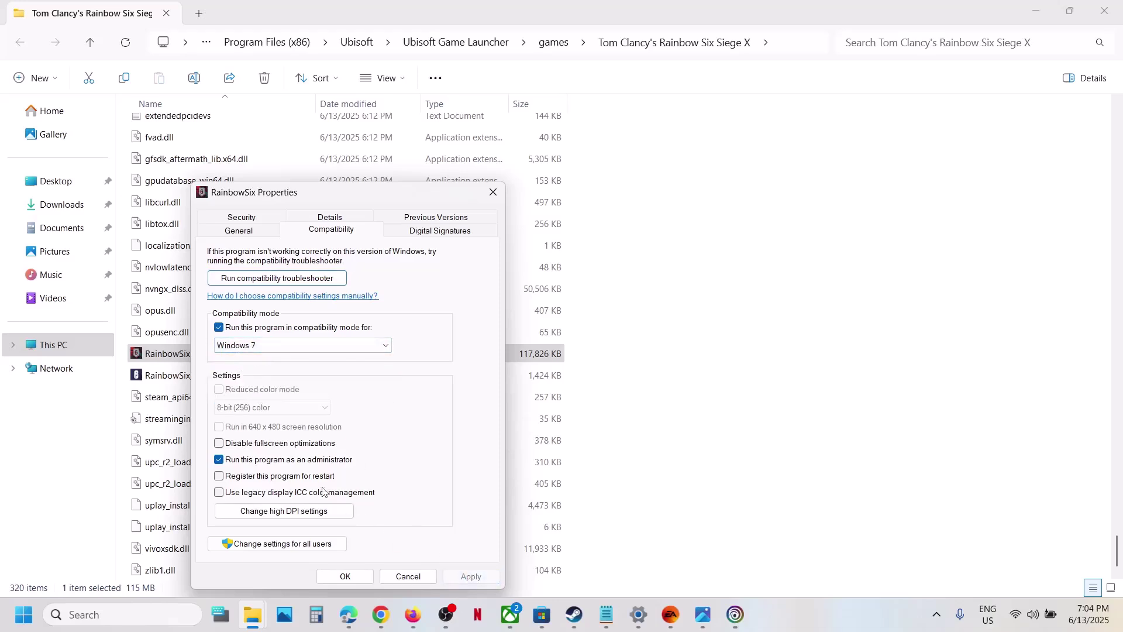
left_click(219, 444)
left_click(466, 578)
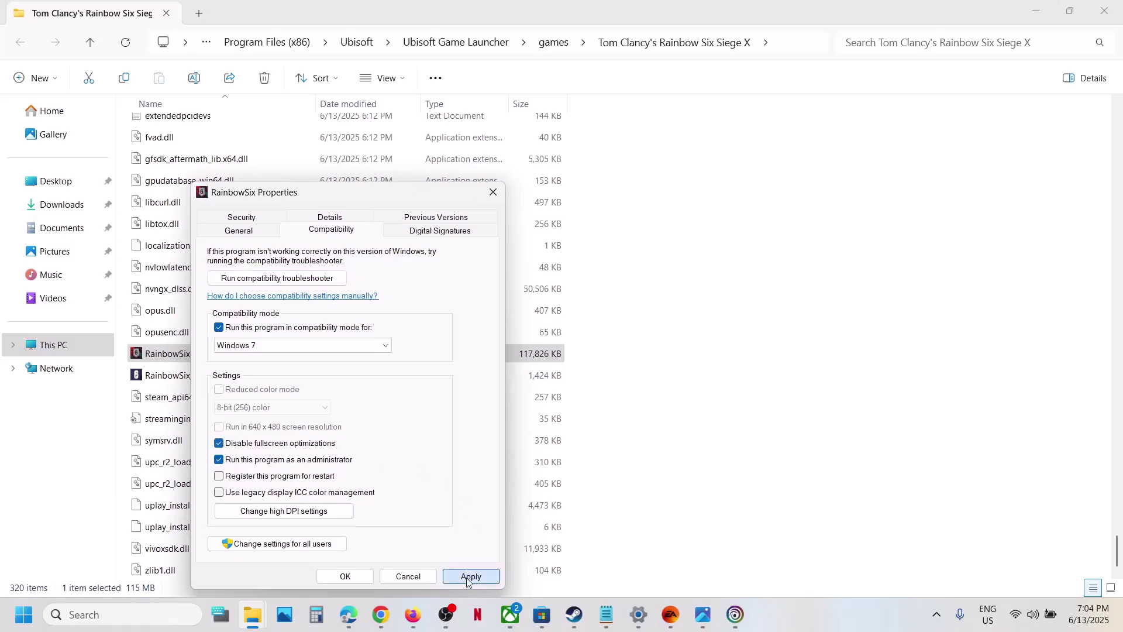
left_click(358, 576)
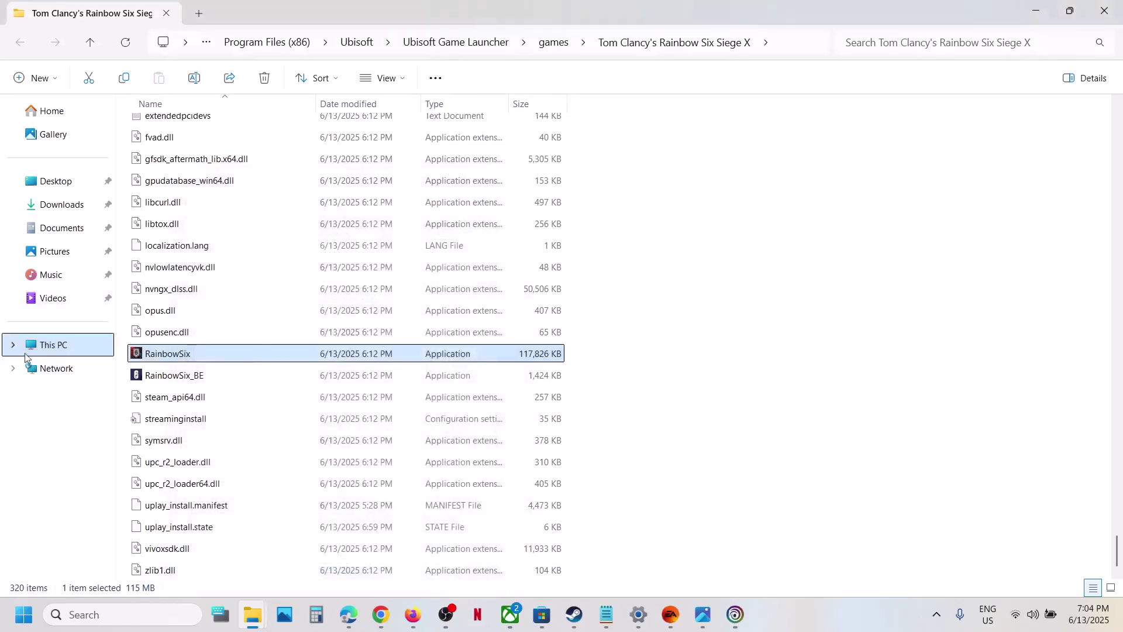
Uncheck compatibility mode, fullscreen optimizations and run as administrator for RainbowSix, and save.
right_click(164, 358)
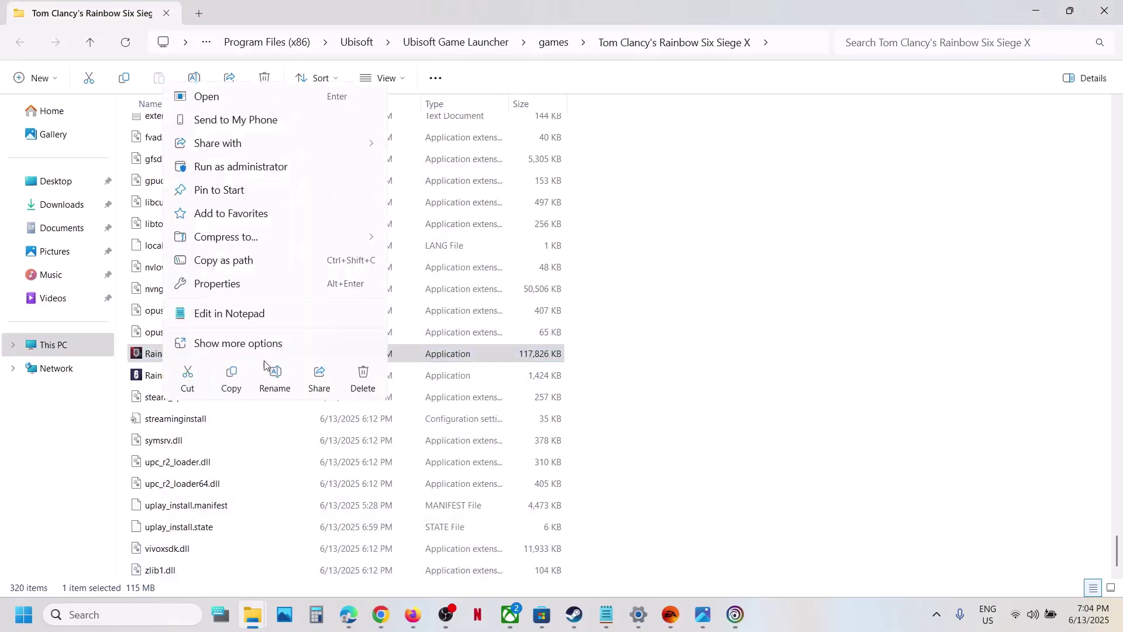
left_click(222, 284)
left_click(303, 232)
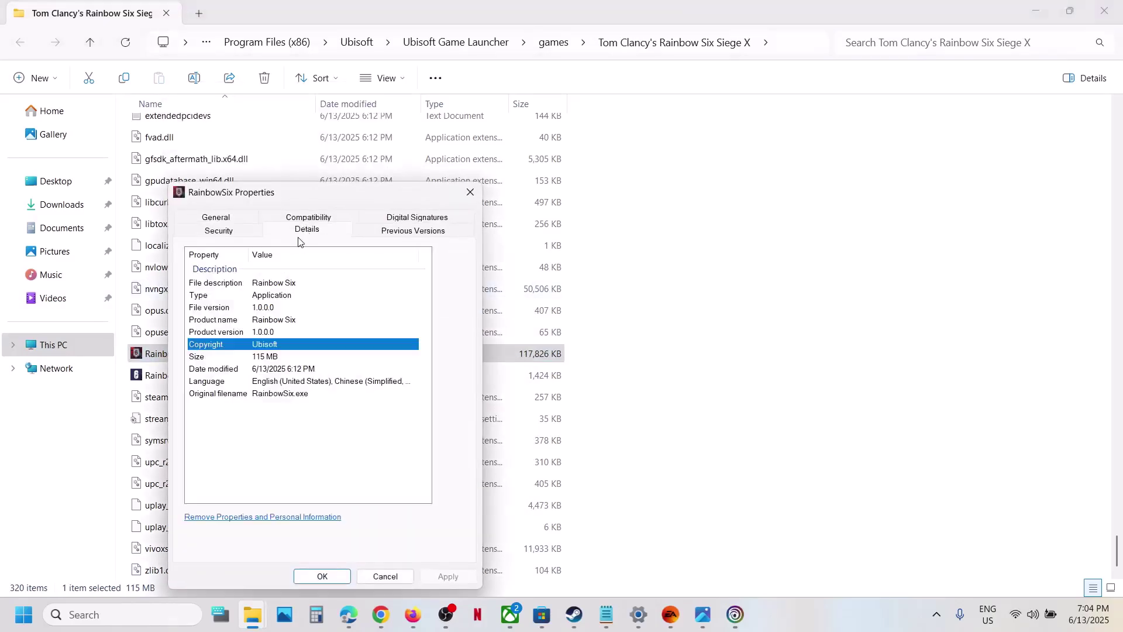
left_click(322, 218)
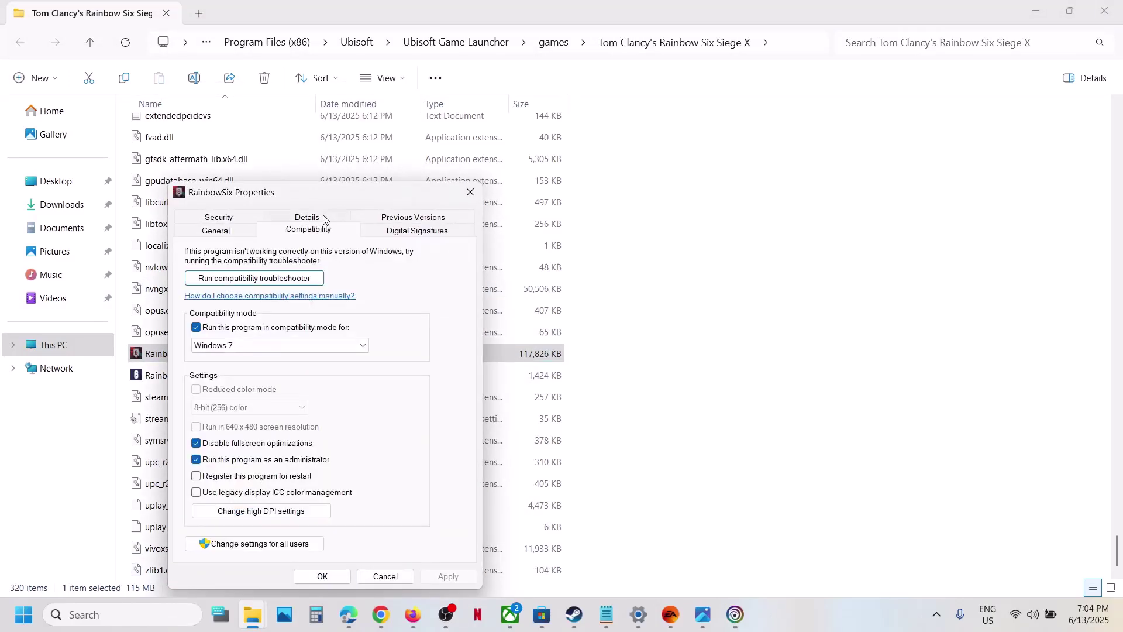
left_click(196, 327)
left_click(197, 443)
left_click(197, 460)
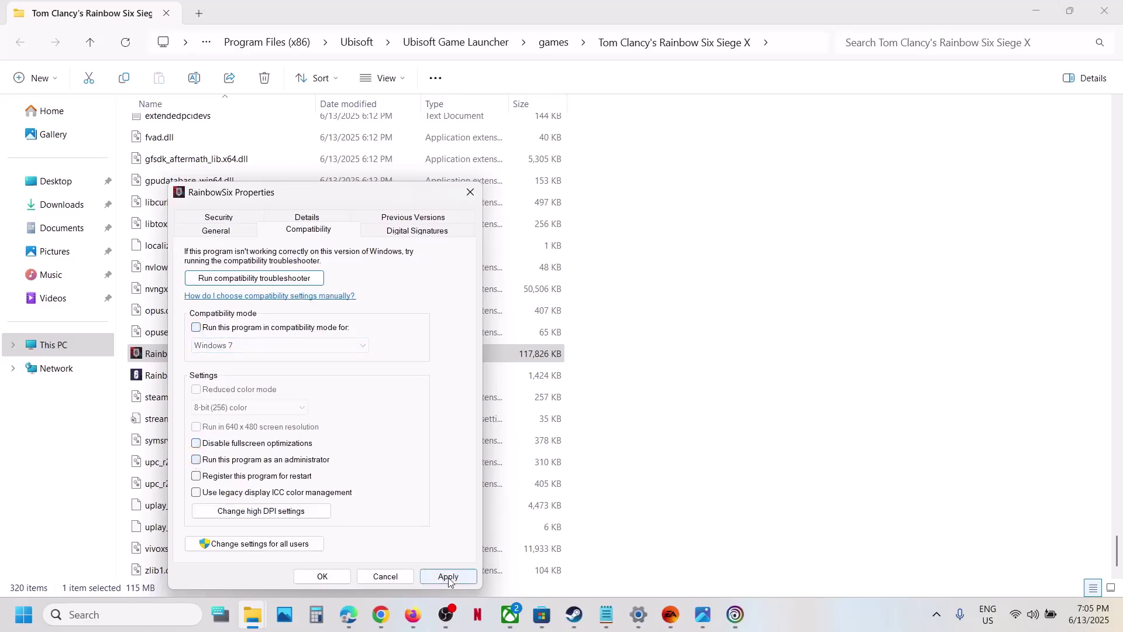
left_click(448, 576)
left_click(324, 576)
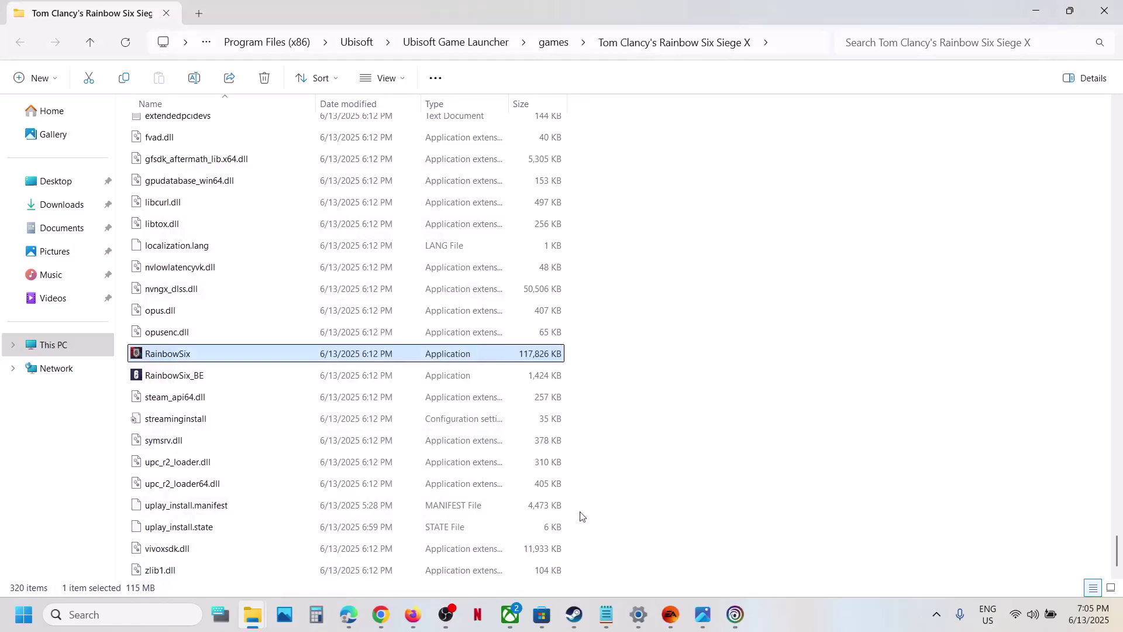
Return to the Xbox app and close the game's installation files panel.
key("alt+Tab")
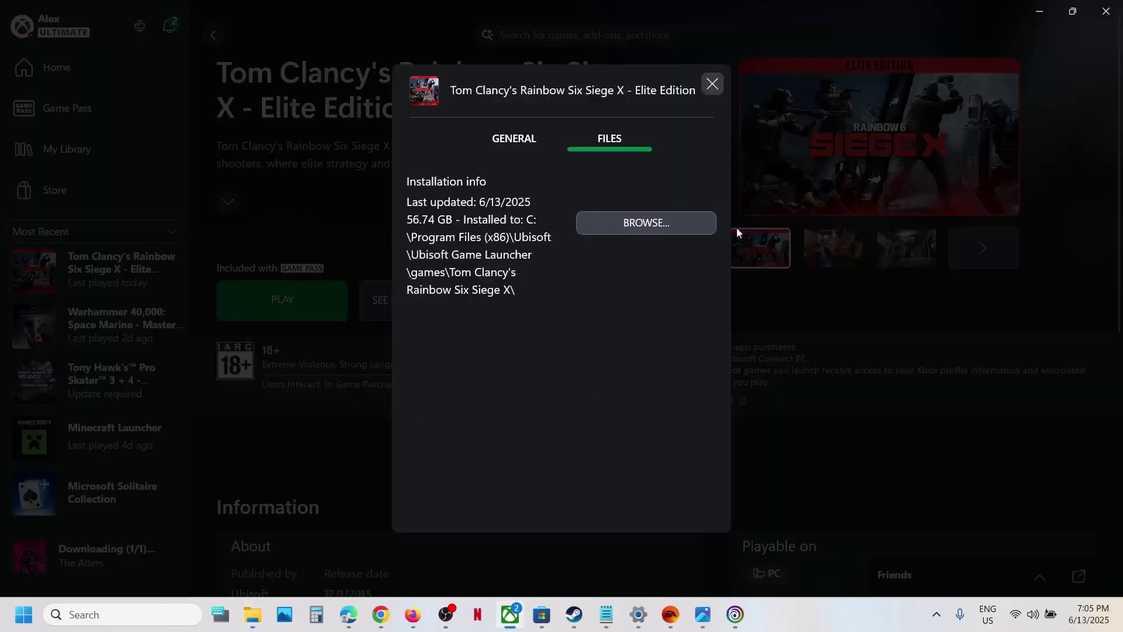
left_click(709, 92)
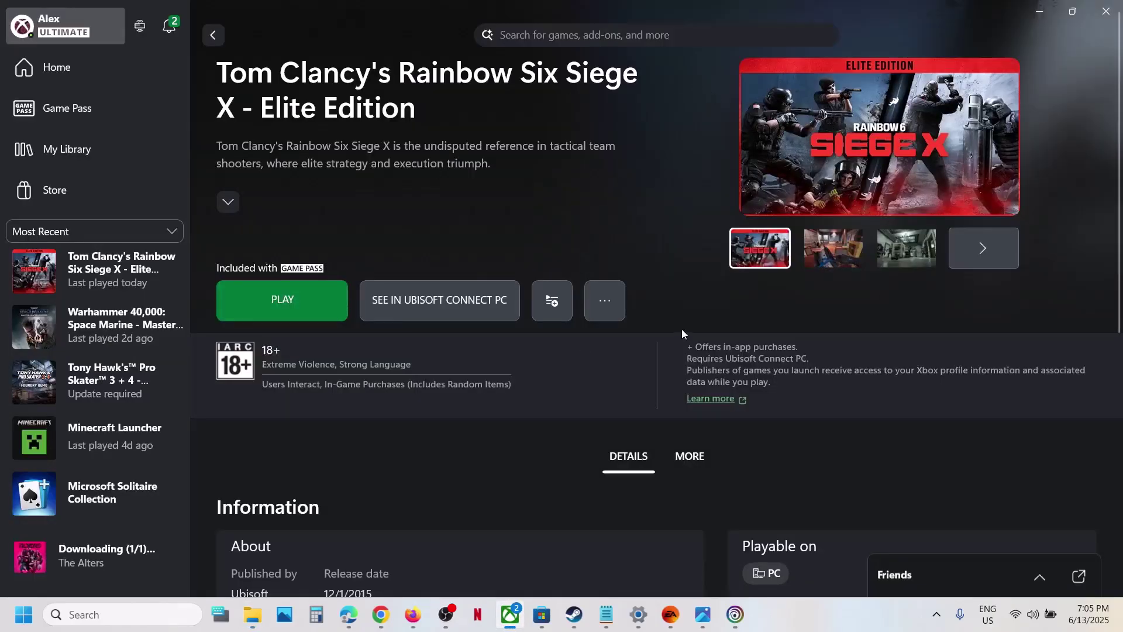
left_click(833, 628)
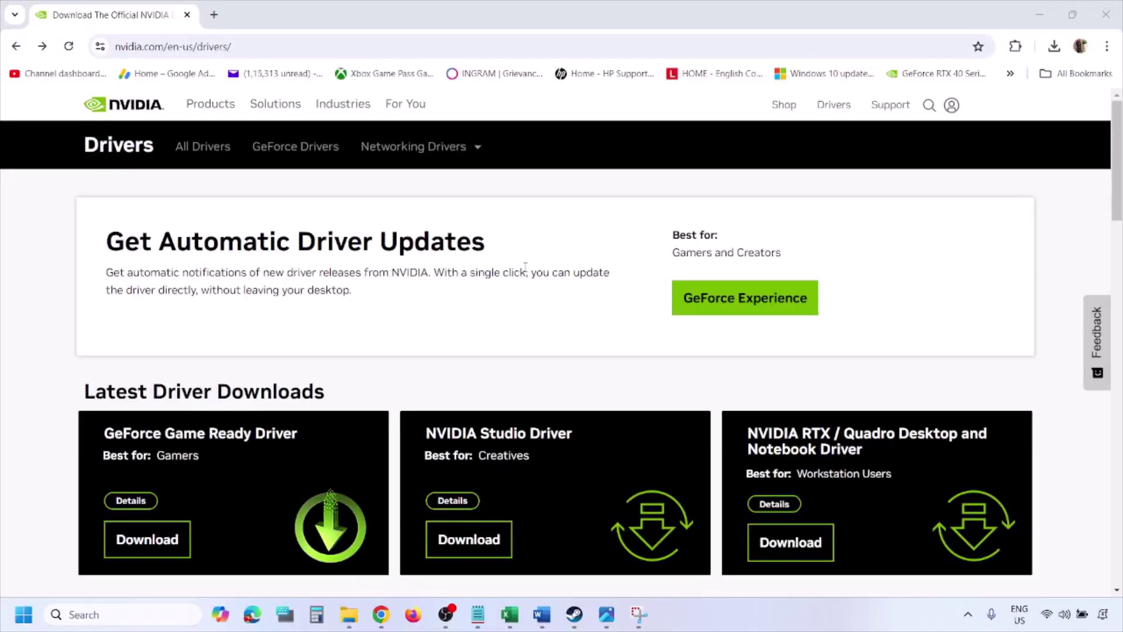
Search NVIDIA drivers for GeForce RTX 3050 Laptop GPU on Windows 11.
scroll(262, 357, "down", 7)
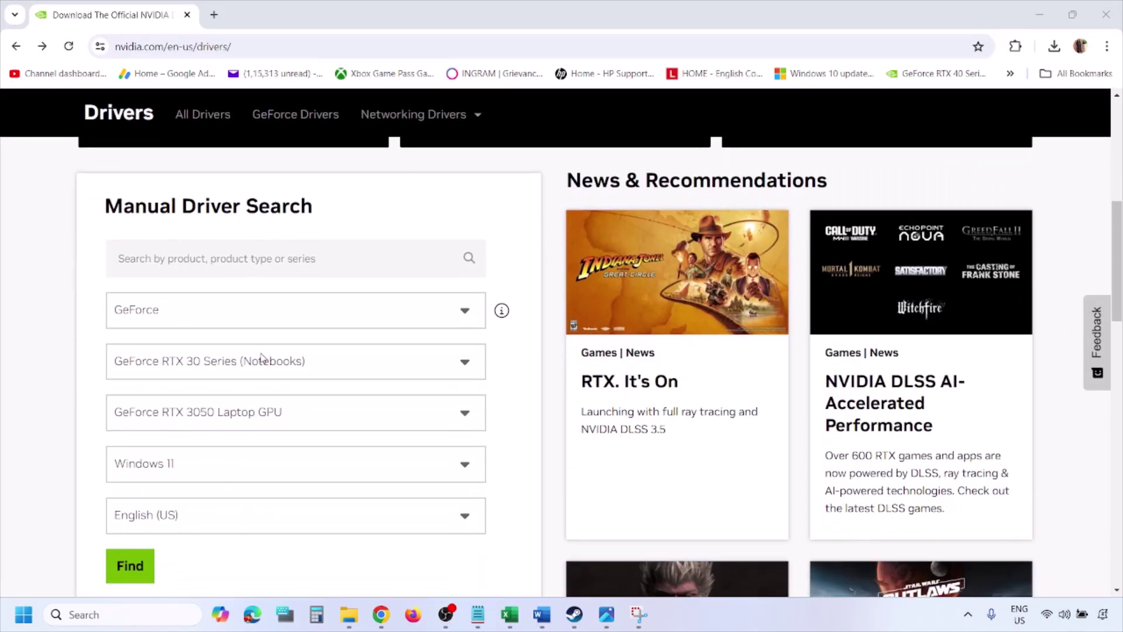
scroll(262, 357, "down", 1)
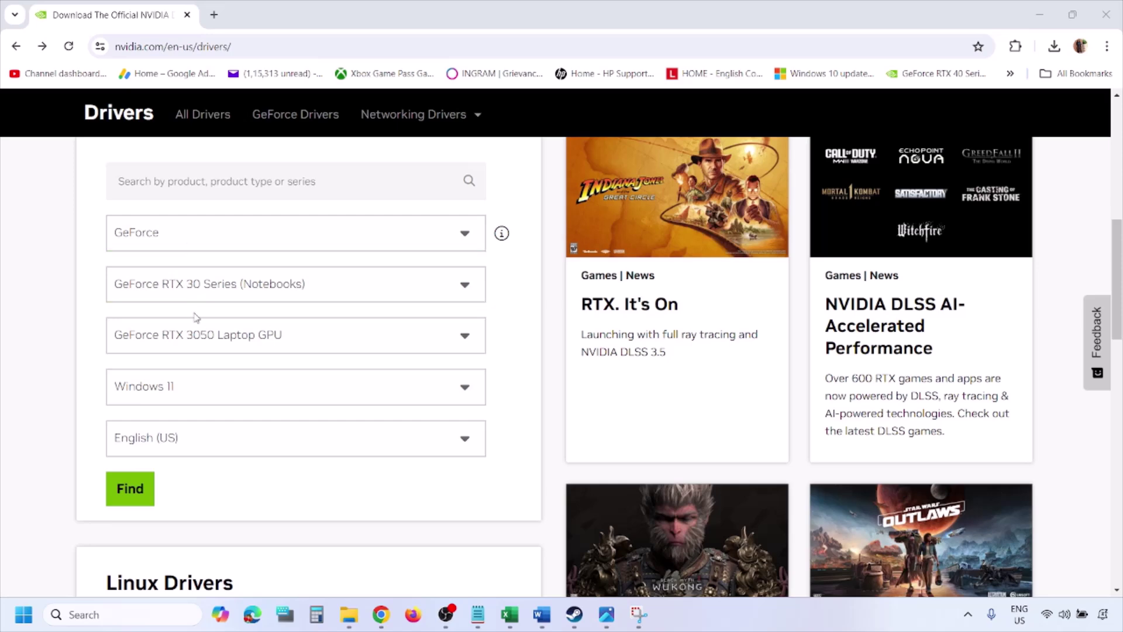
left_click(185, 391)
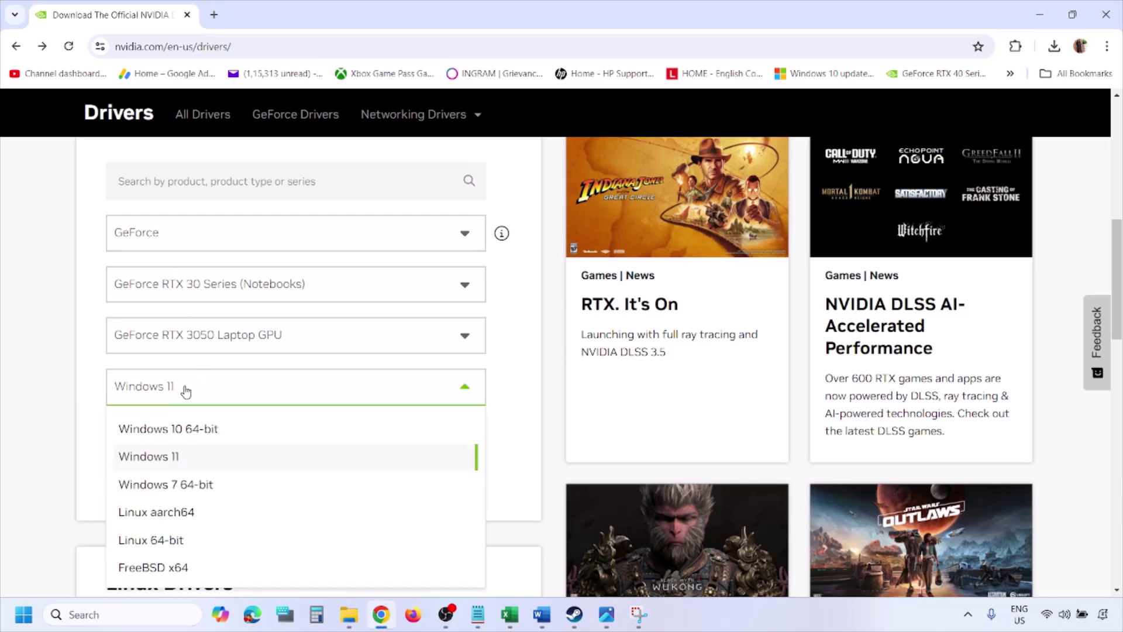
left_click(162, 458)
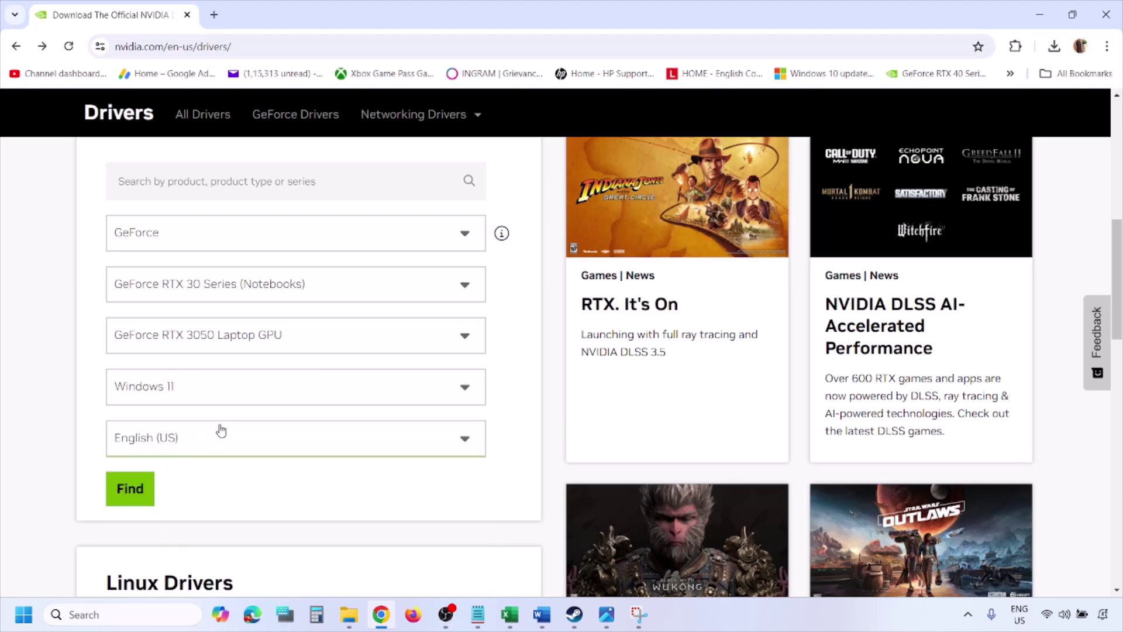
left_click(133, 494)
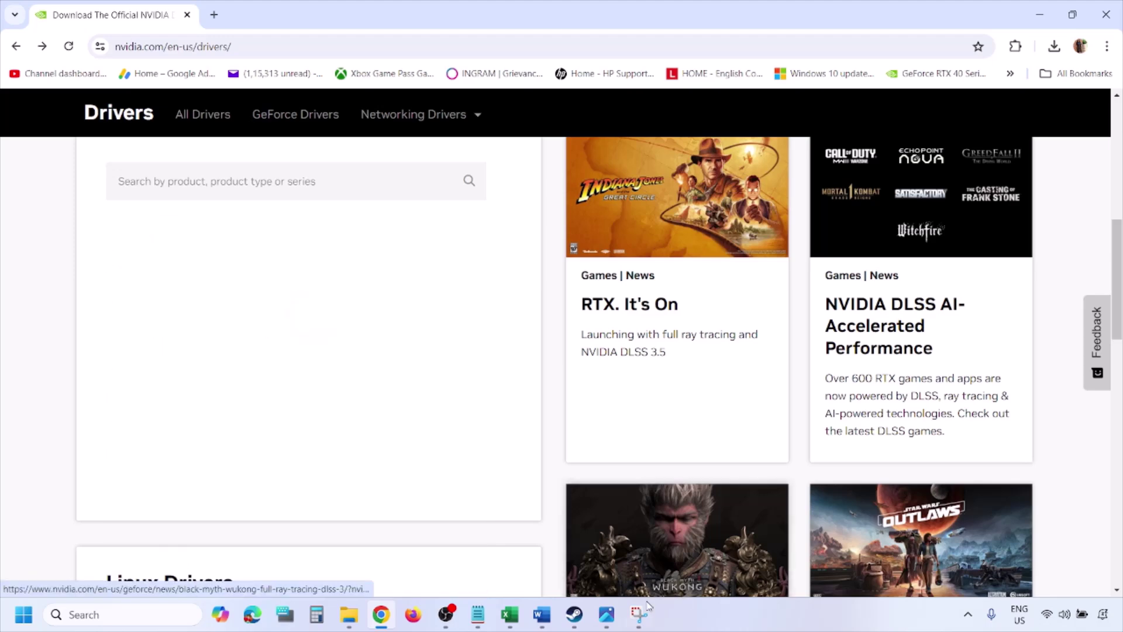
left_click(608, 621)
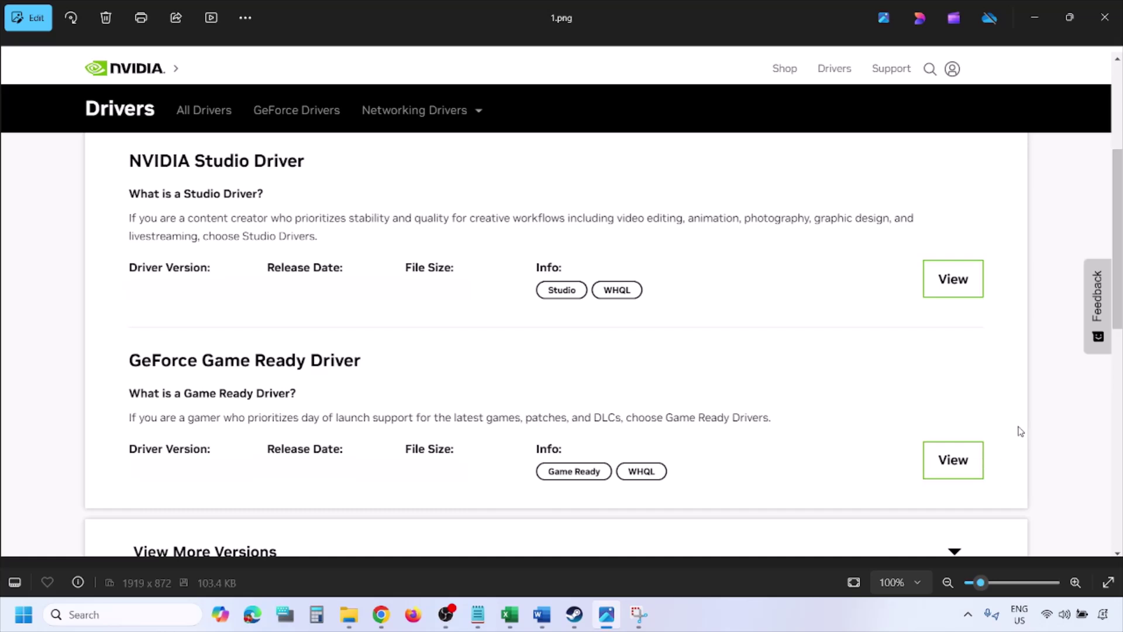
Advance through the screenshots to 3.png, the NVIDIA installer's license agreement.
key("Right")
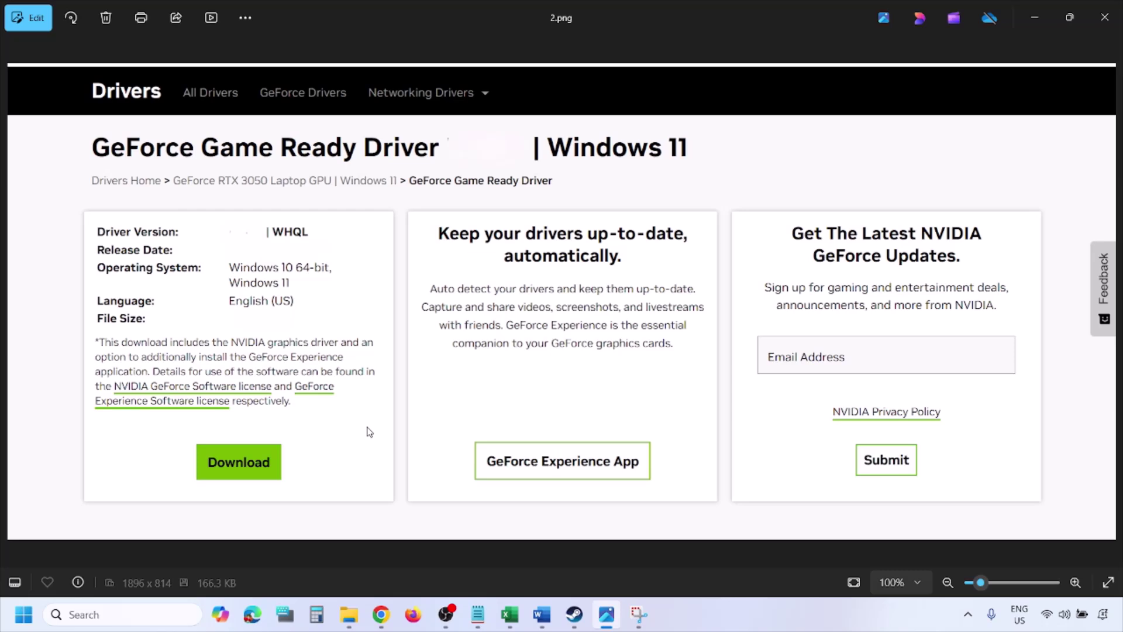
key("Right")
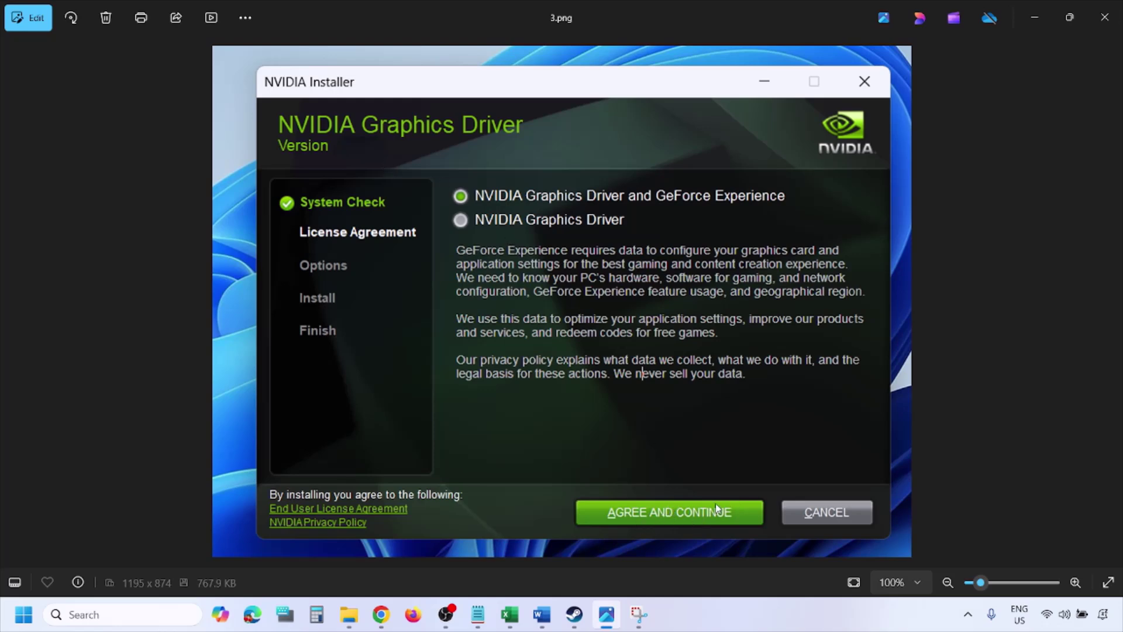
Advance to 5.png showing clean installation checked, then bring up the Start menu's power options.
key("Right")
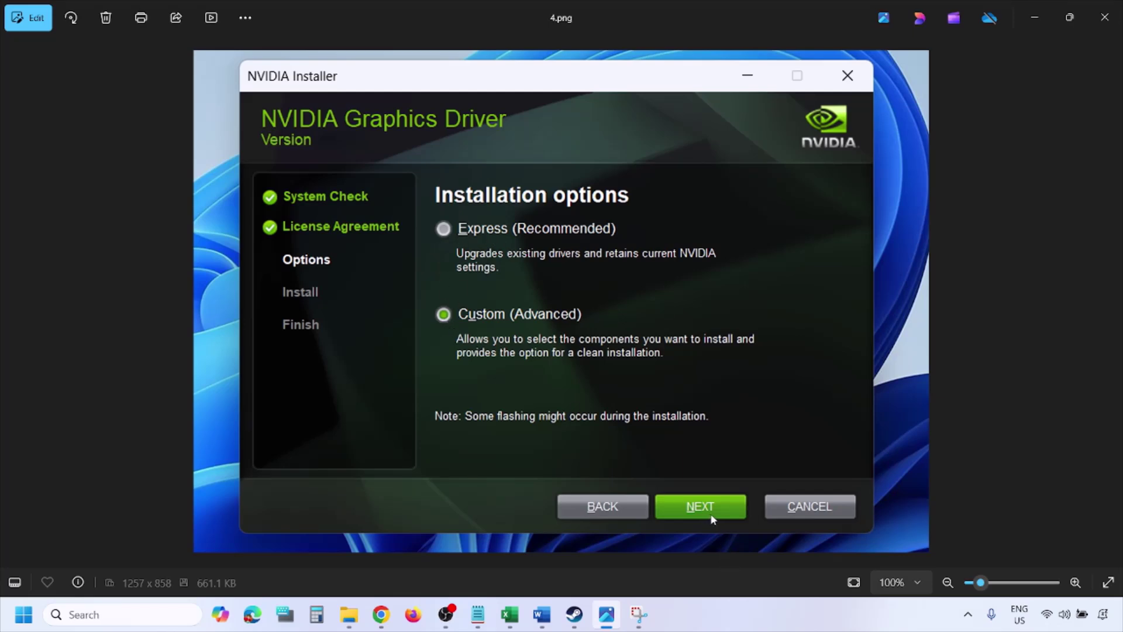
key("Right")
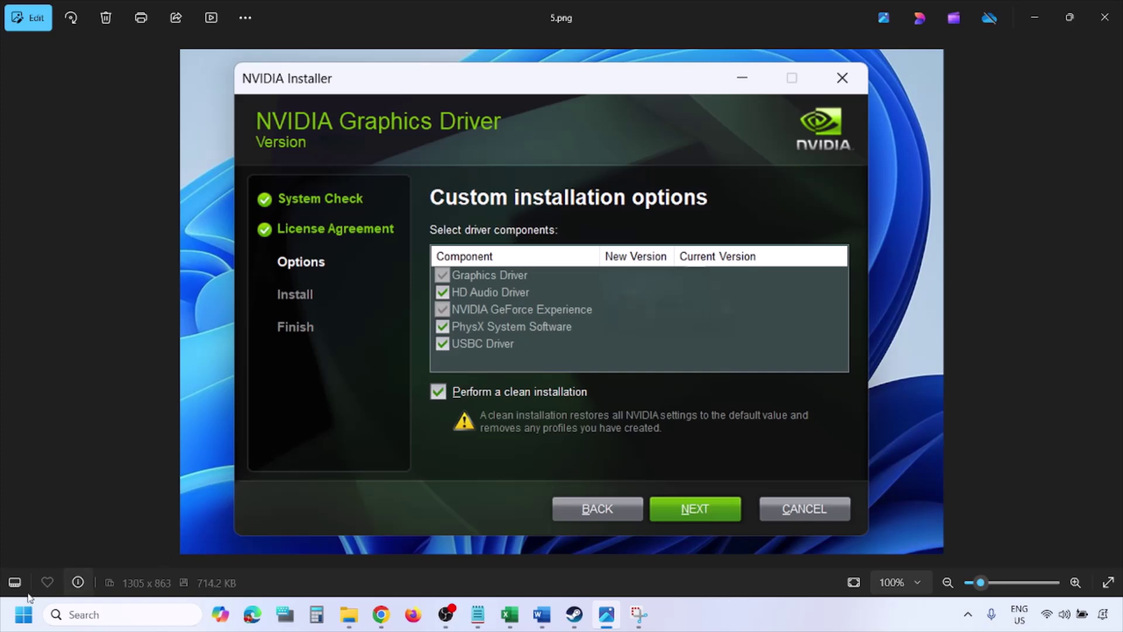
left_click(23, 614)
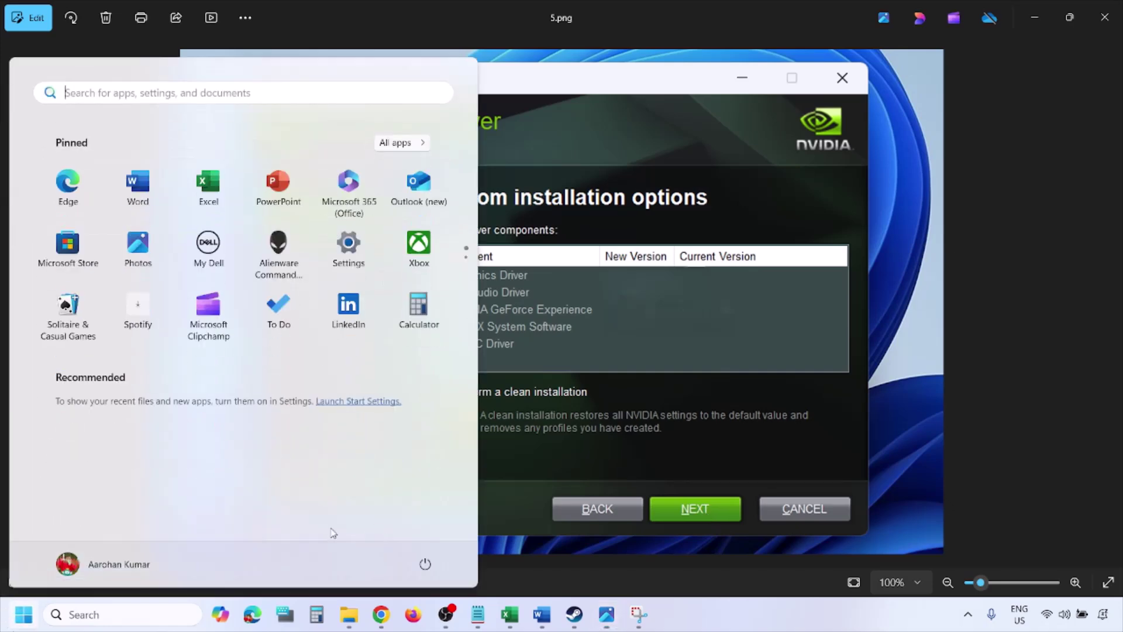
left_click(431, 570)
key("Escape")
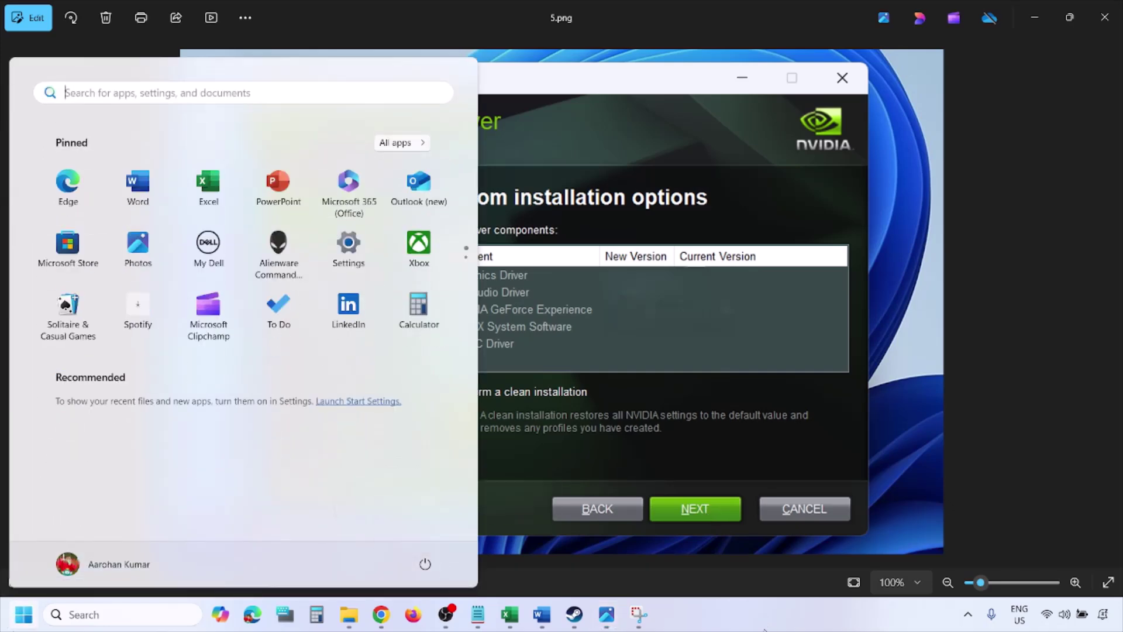